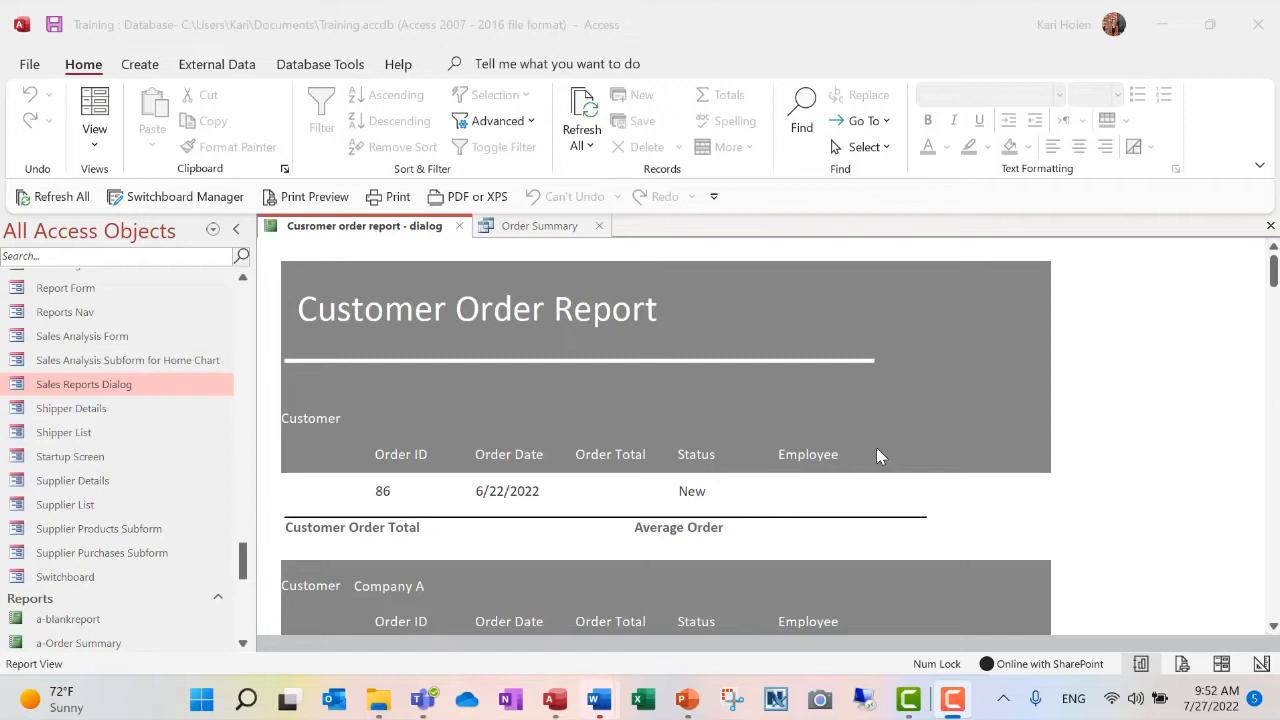
- Open the customer order report in Design View and go to its Record Source property
left_click(99, 141)
left_click(99, 146)
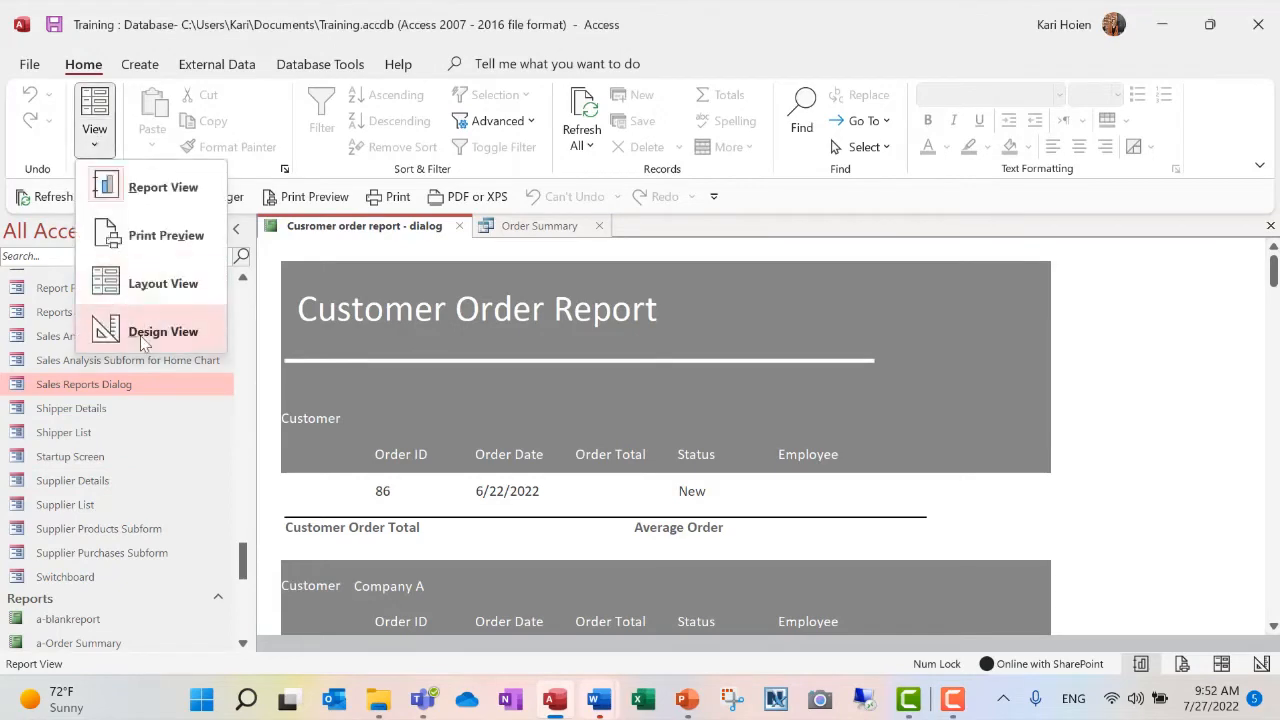
left_click(140, 332)
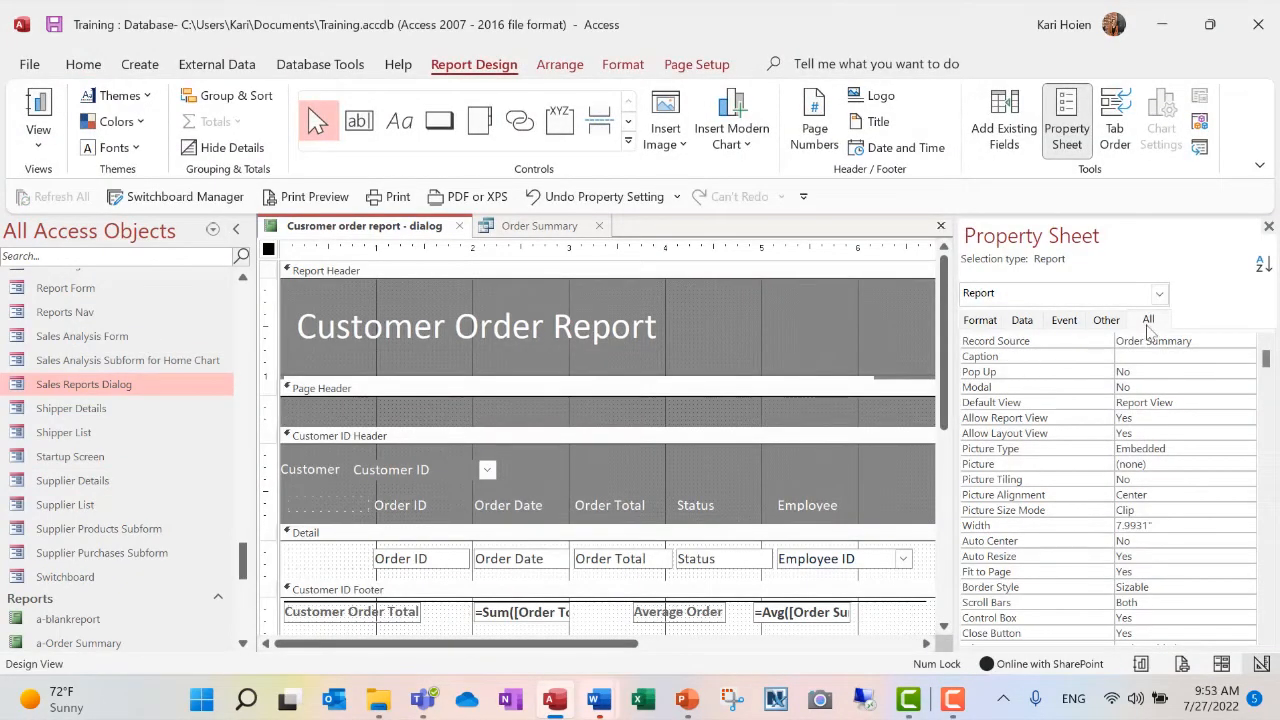
left_click(1168, 340)
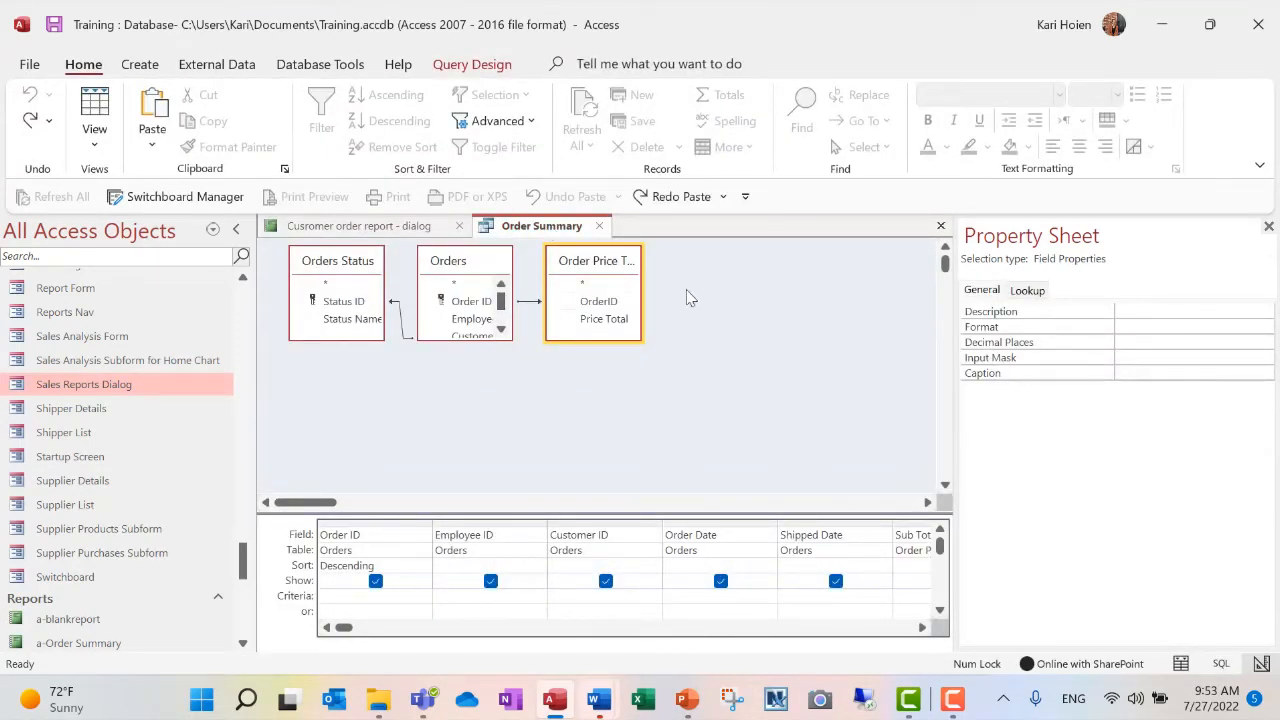
- In the Order Summary query design, widen the Order Price Totals field list and go to the Customer ID criteria with the Property Sheet closed
left_click_drag(645, 311, 716, 297)
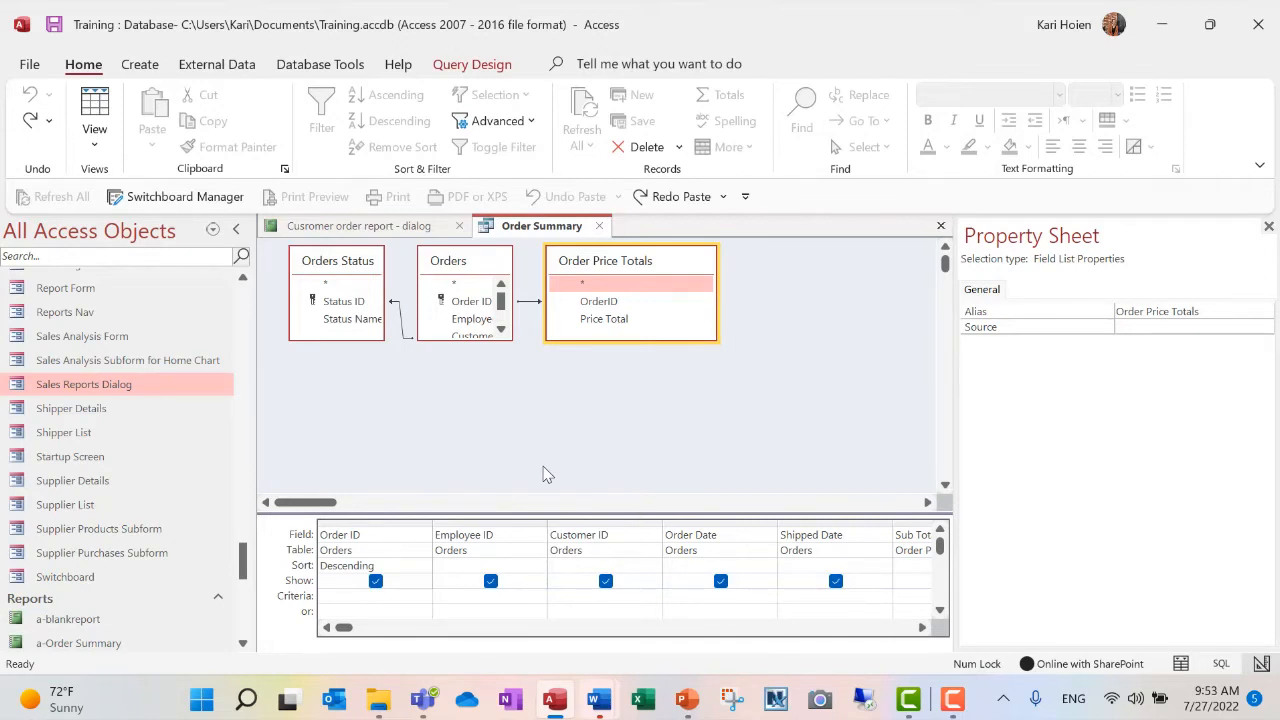
left_click(1268, 227)
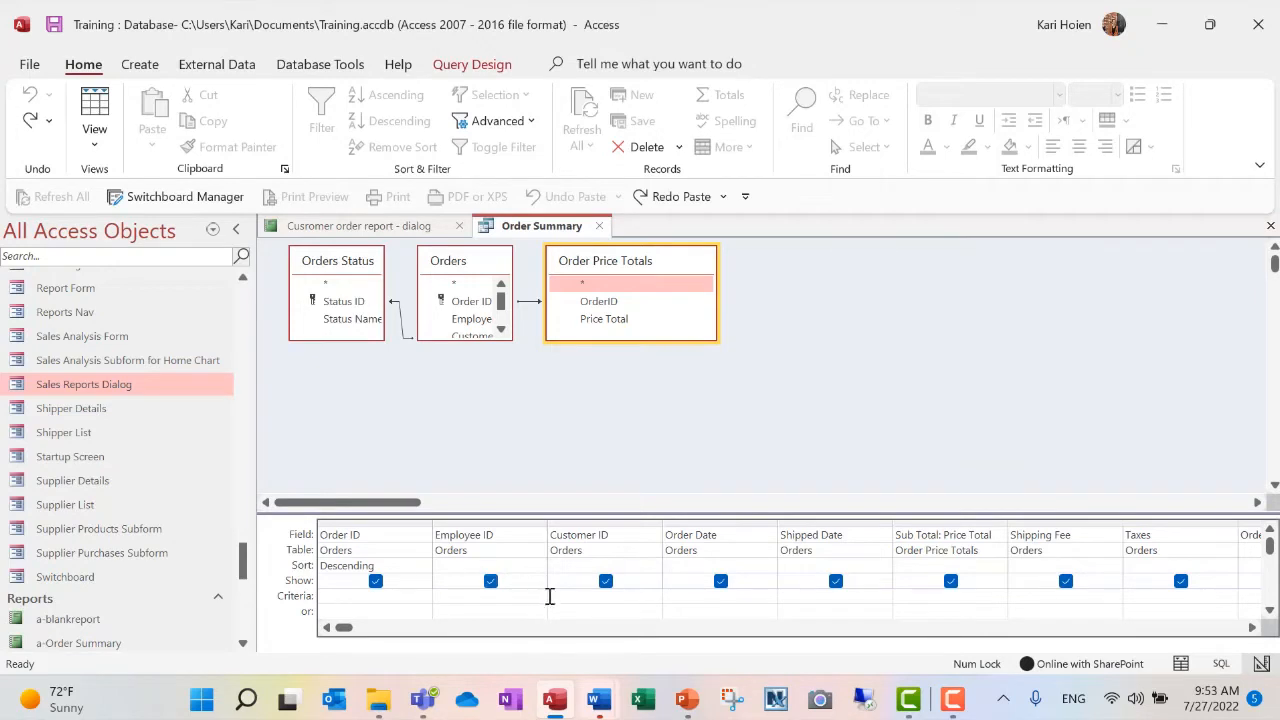
left_click(568, 594)
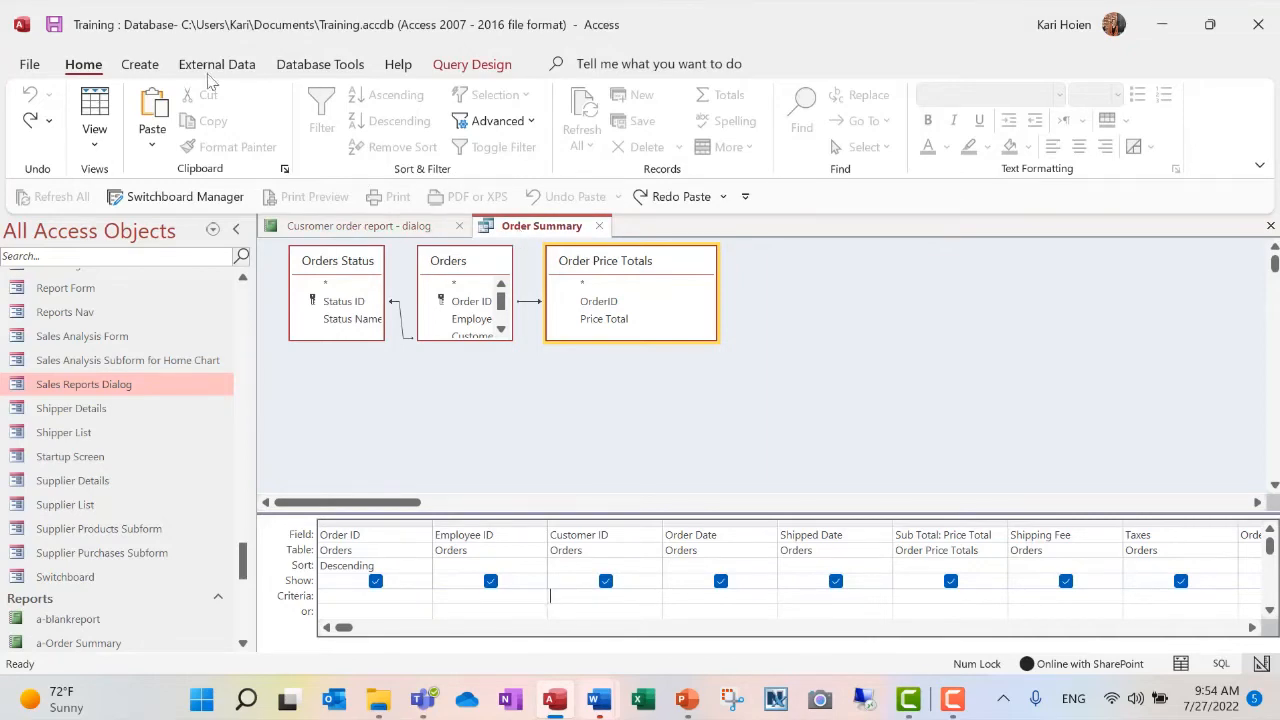
- Create a blank form and switch it to Design View
left_click(148, 64)
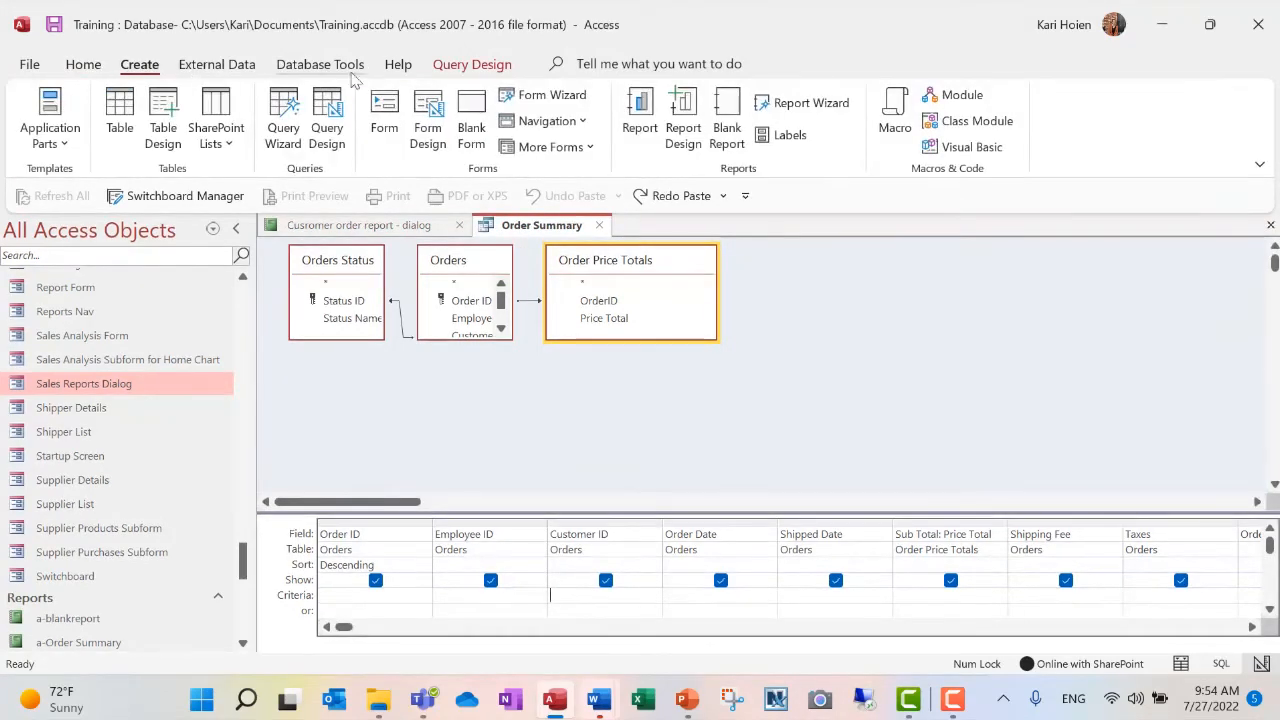
left_click(474, 145)
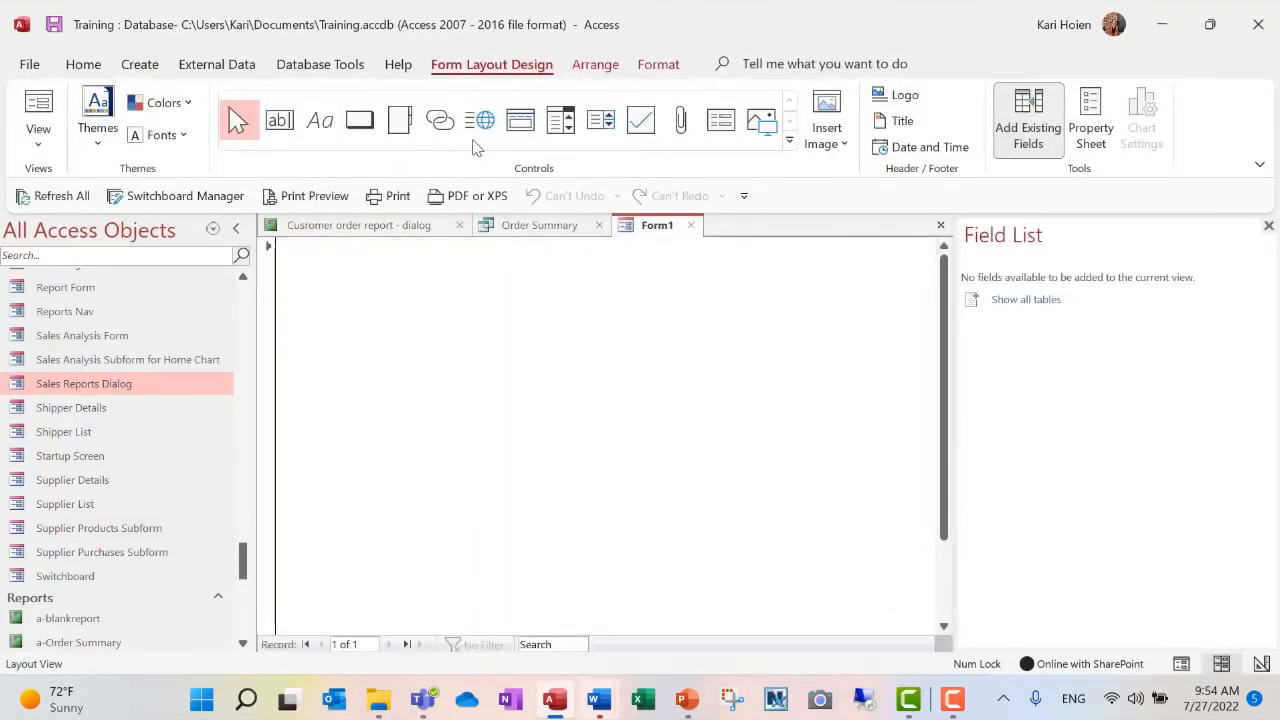
left_click(38, 140)
left_click(104, 287)
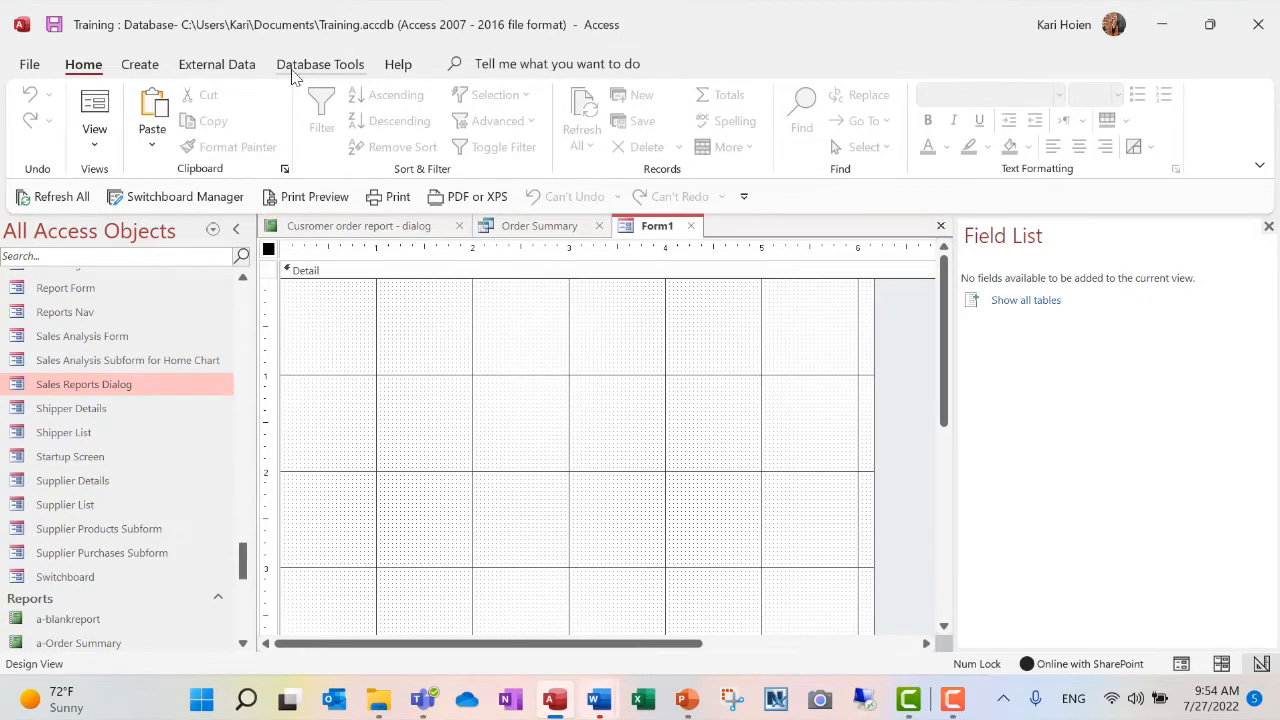
- Add a label reading "Customer Order Report" near the top of the form's Detail section, starting at about the 1-inch mark
left_click(453, 479)
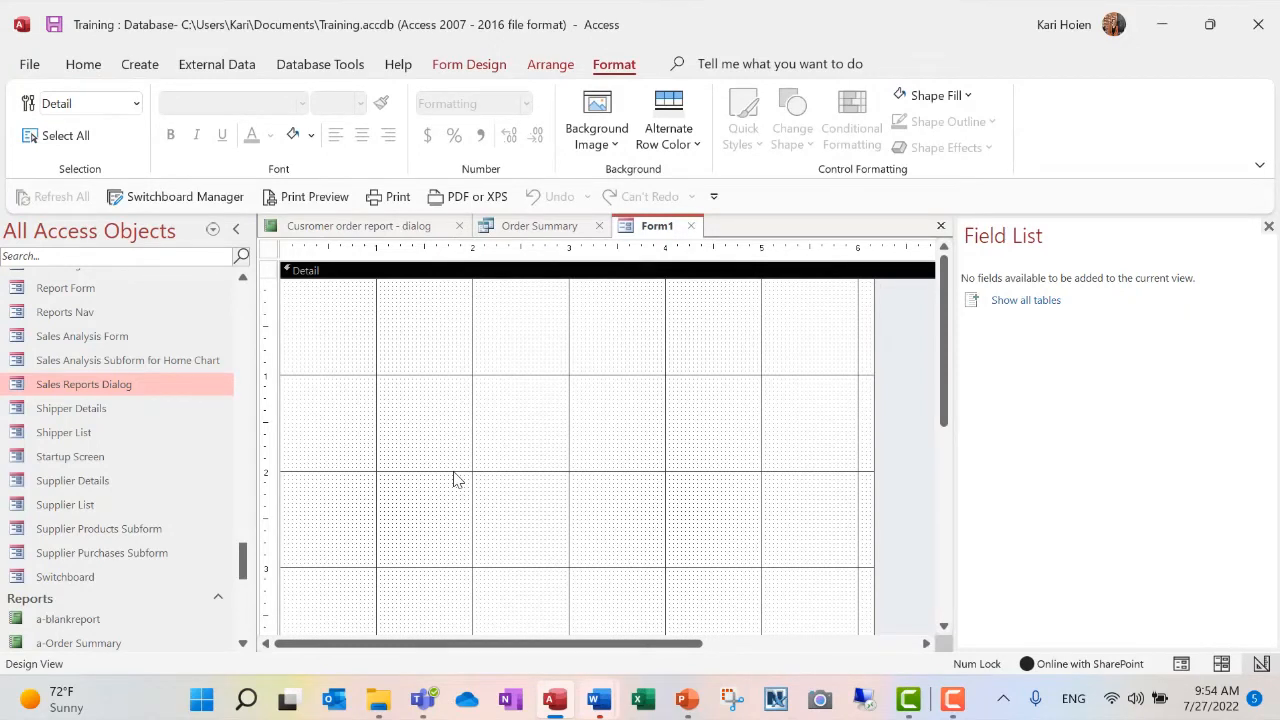
left_click(470, 66)
left_click(322, 122)
left_click(378, 305)
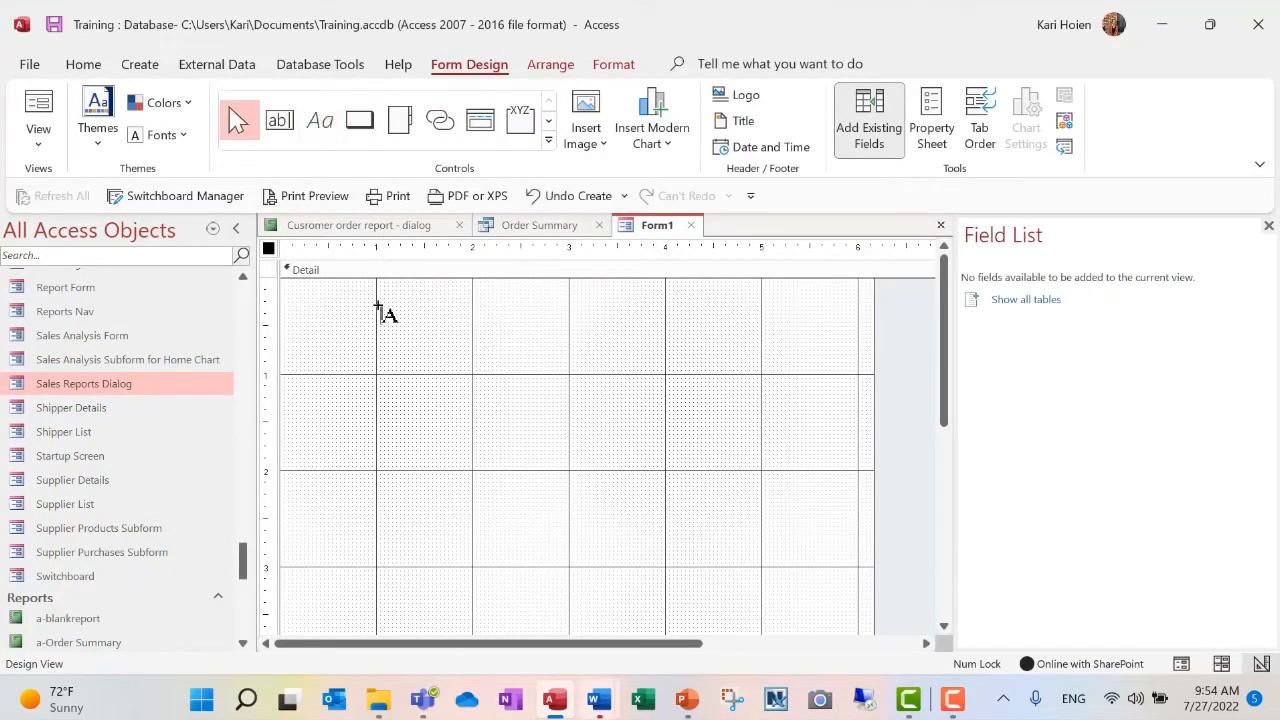
type("Custp,")
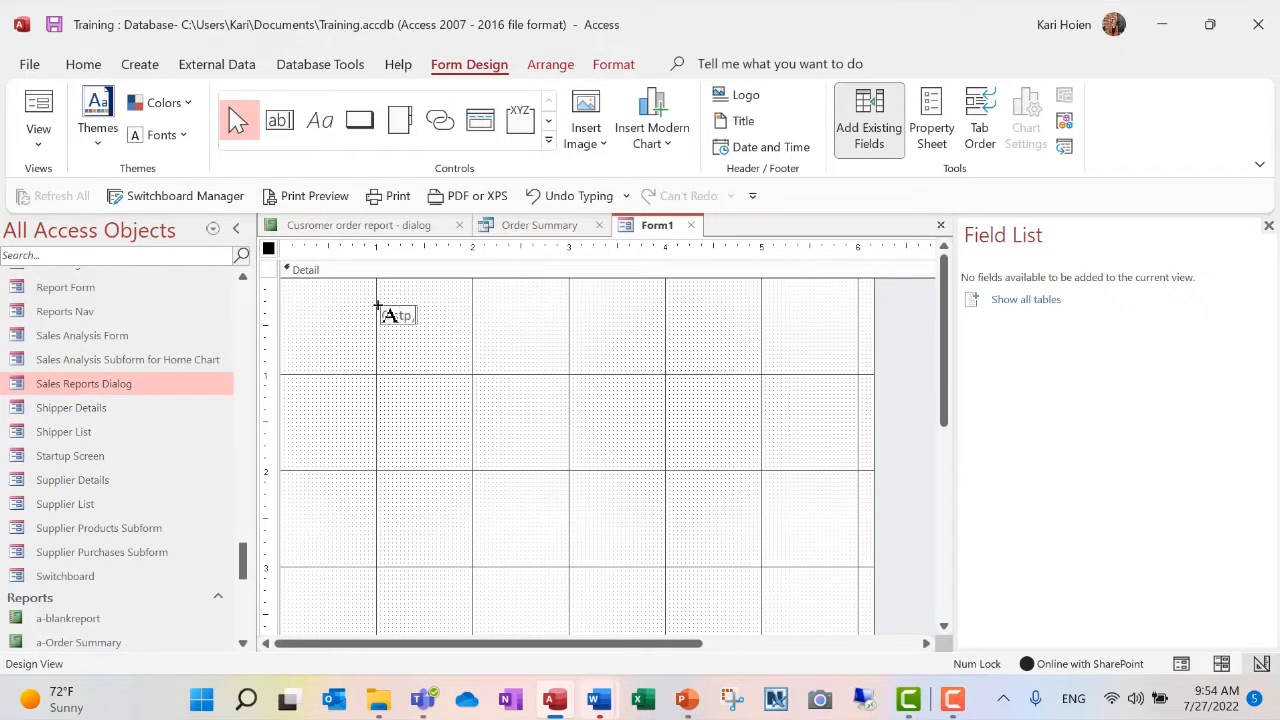
key("BackSpace")
key("BackSpace")
key("BackSpace")
key("BackSpace")
key("BackSpace")
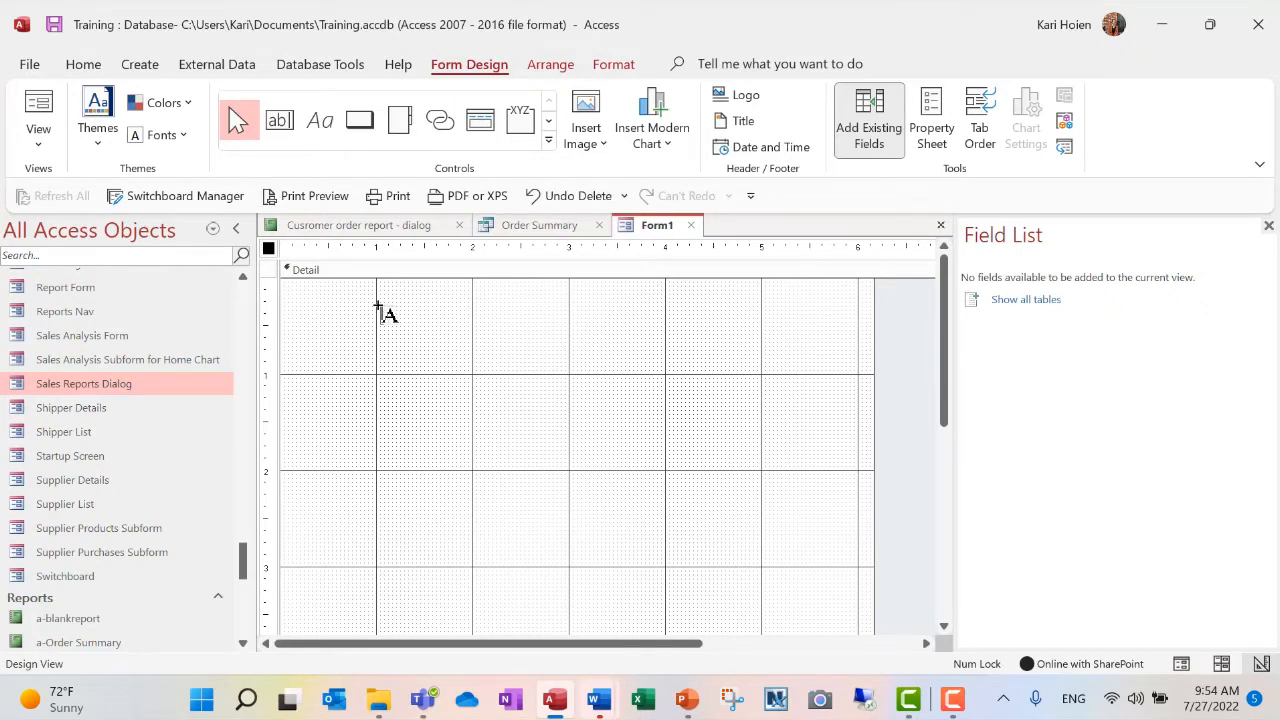
type("Customer Or")
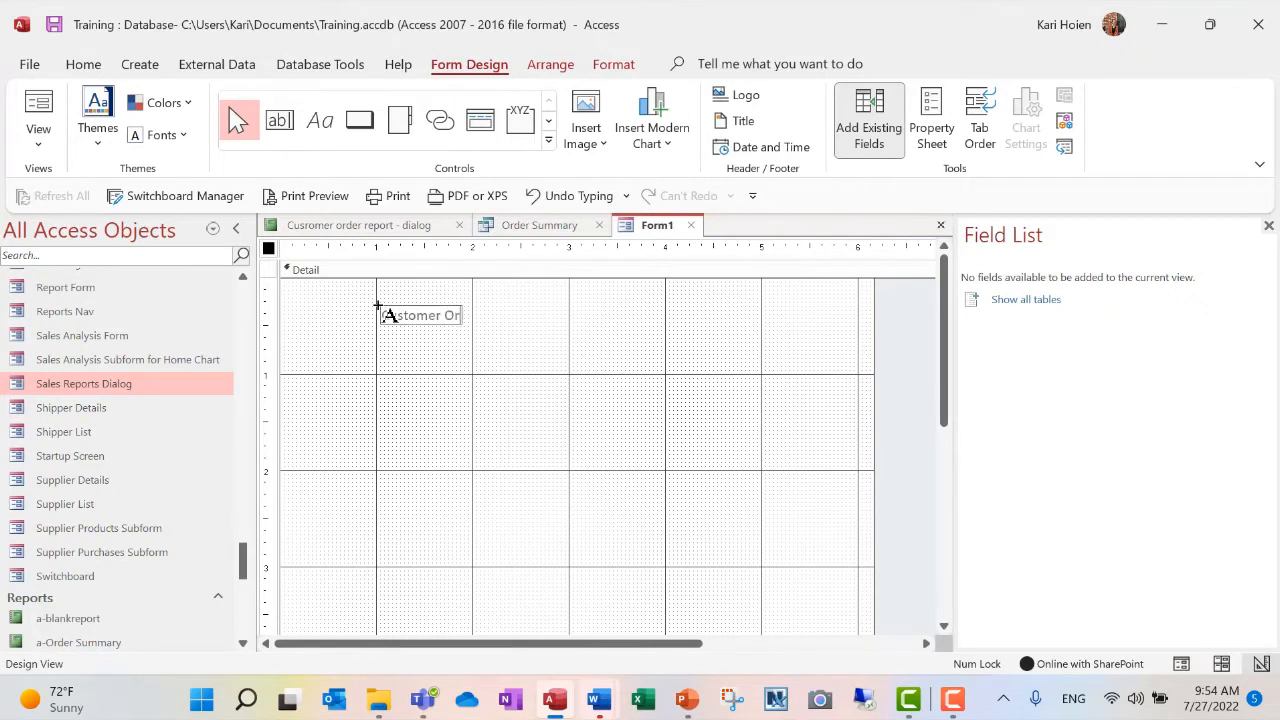
type("der Report")
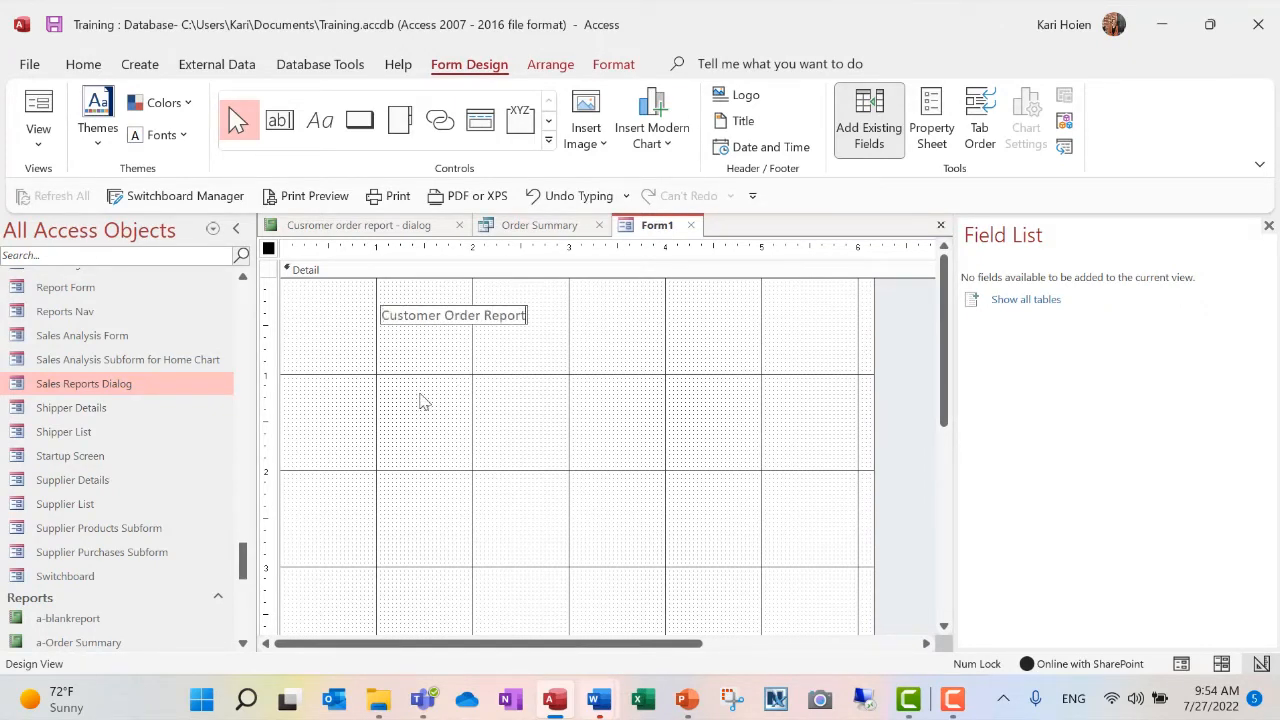
left_click(458, 326)
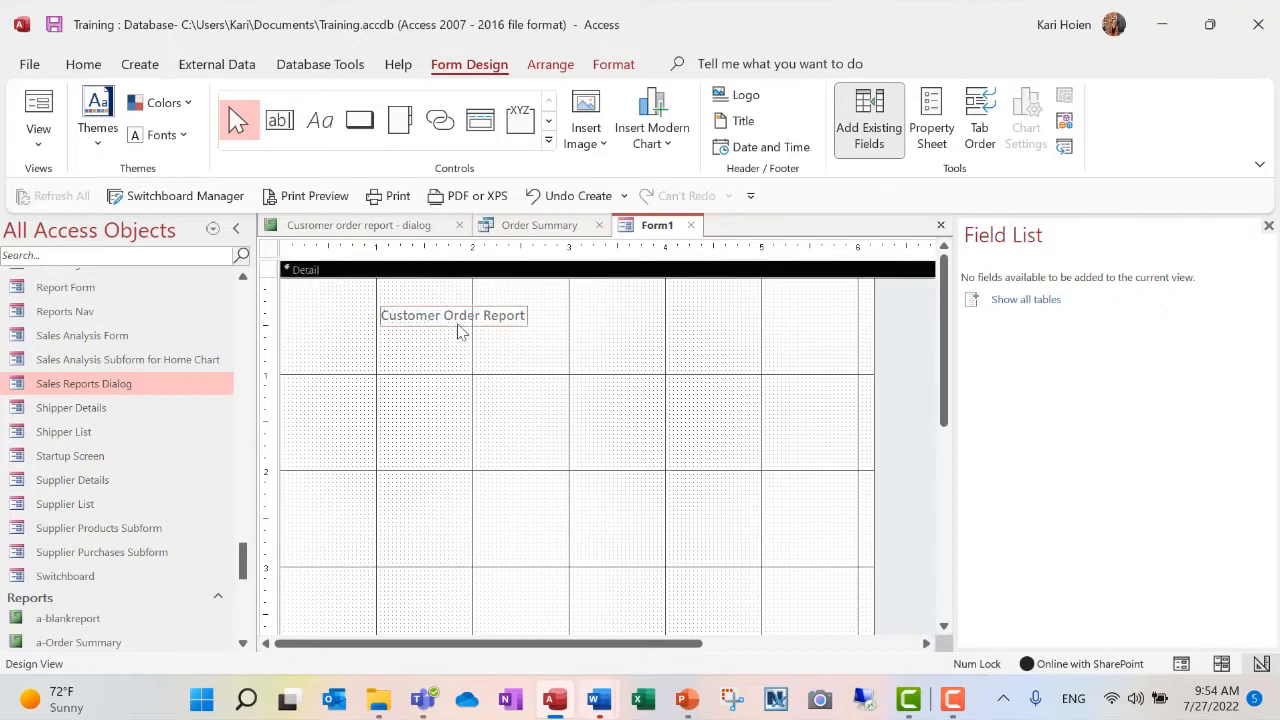
- Set the Customer Order Report label's font size to 20 and resize its box to fit the larger text
left_click_drag(527, 326, 636, 367)
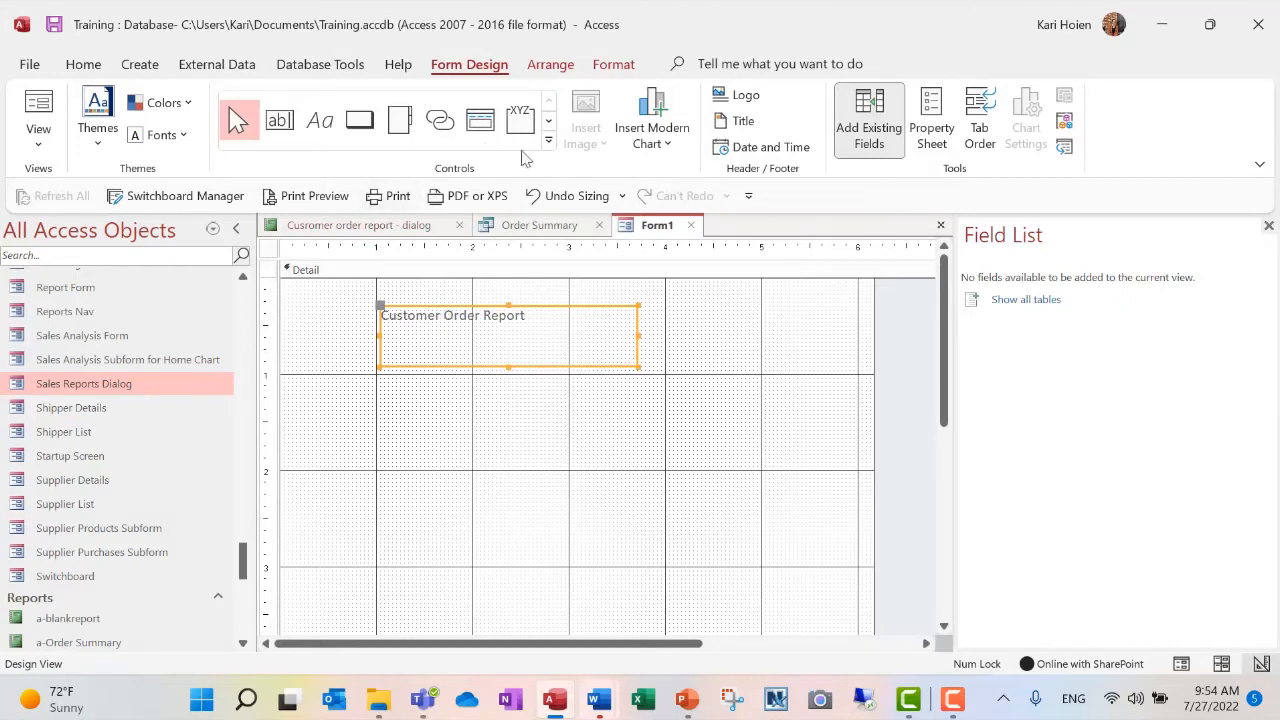
left_click(82, 63)
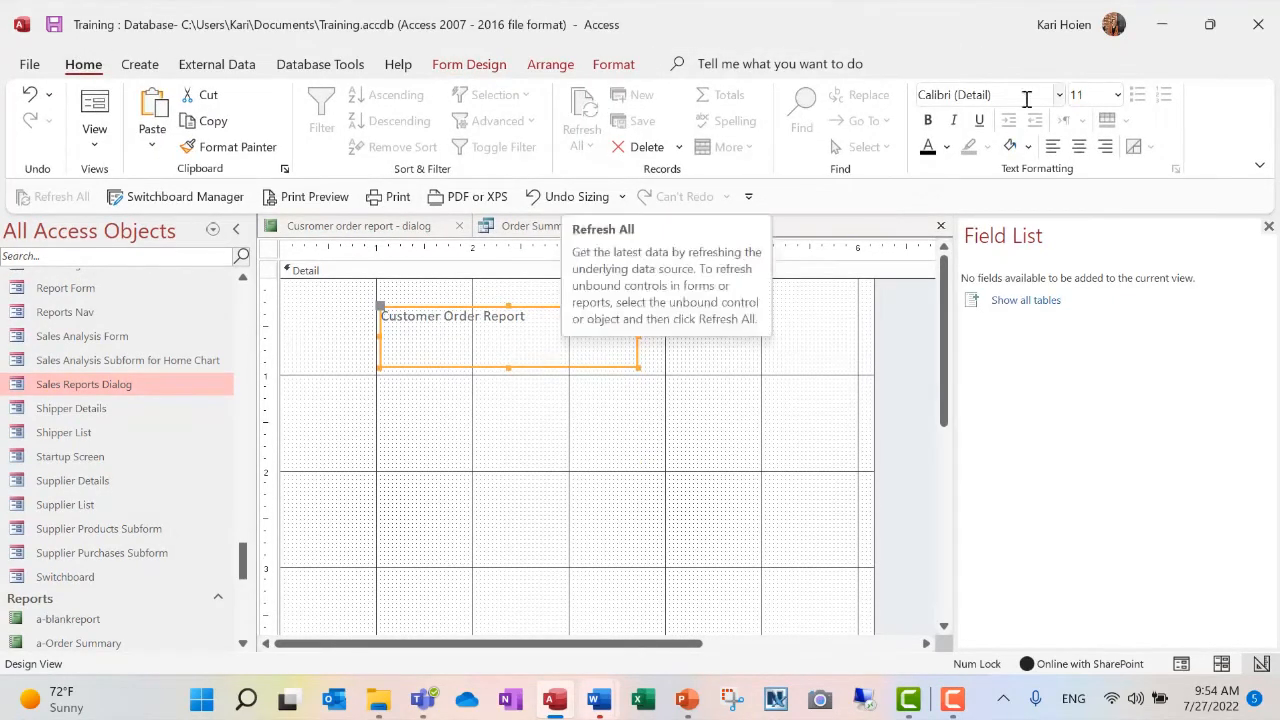
left_click(1118, 95)
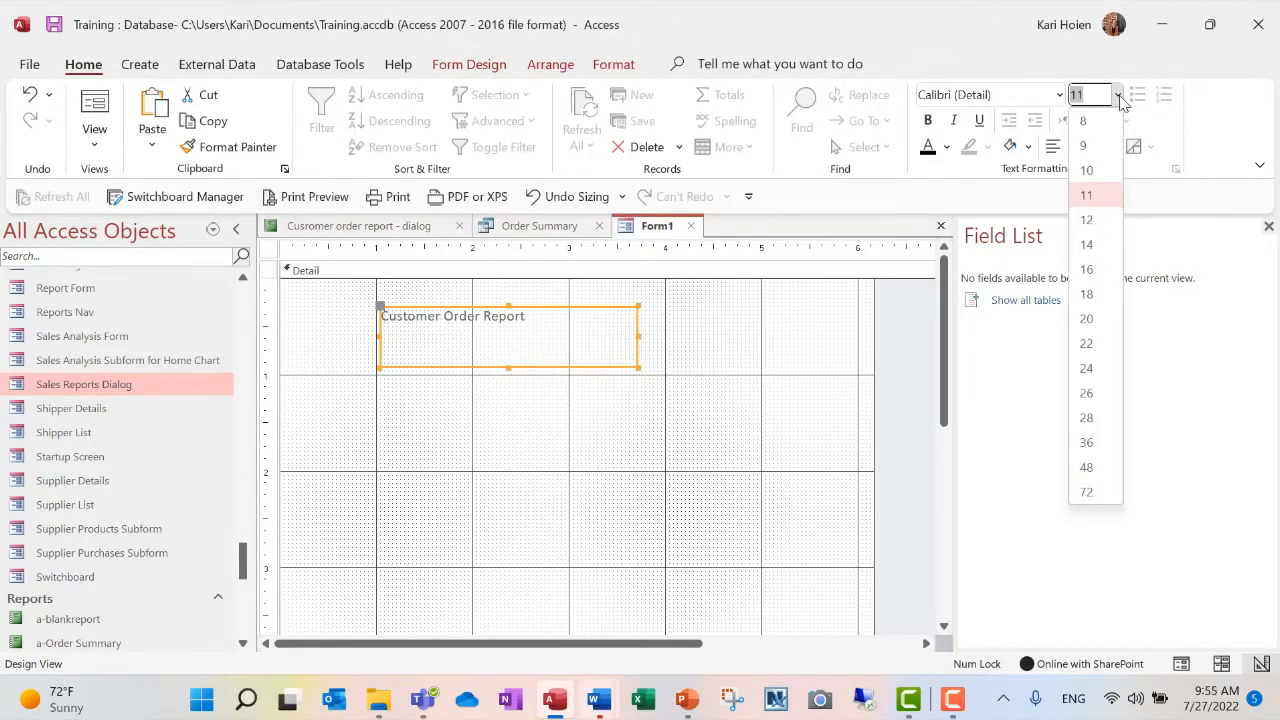
left_click(1099, 329)
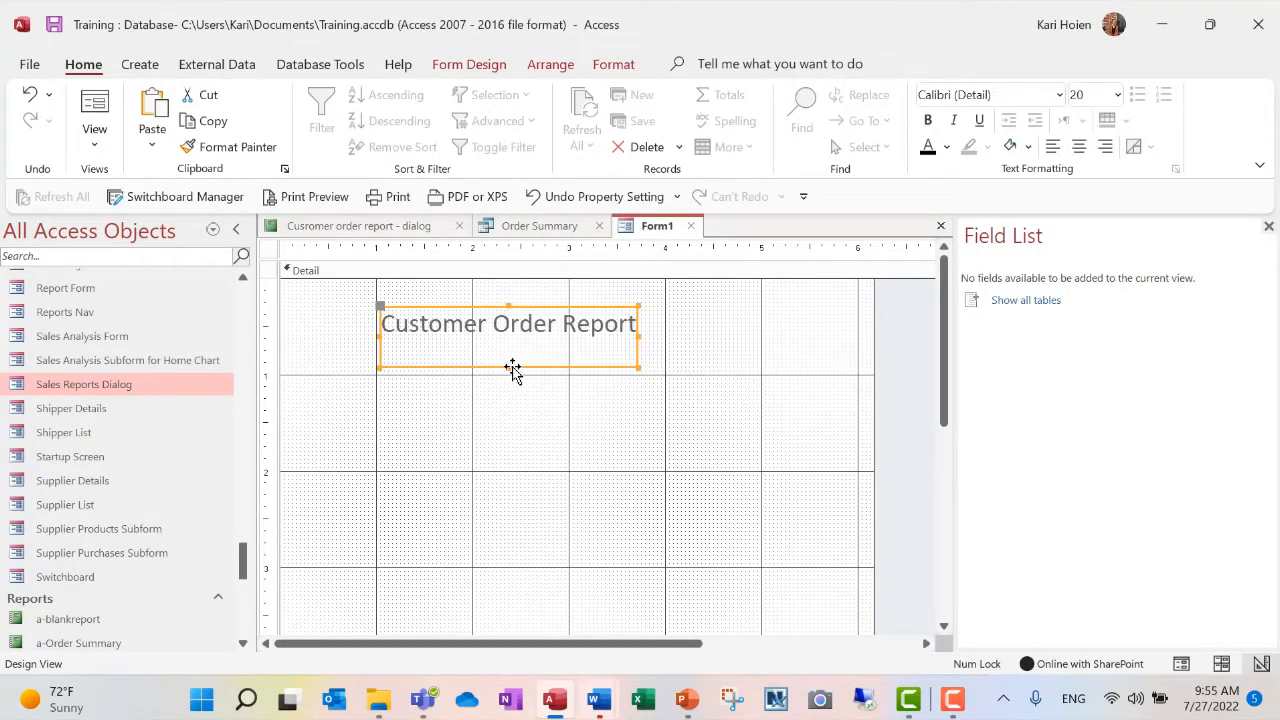
left_click_drag(509, 367, 513, 343)
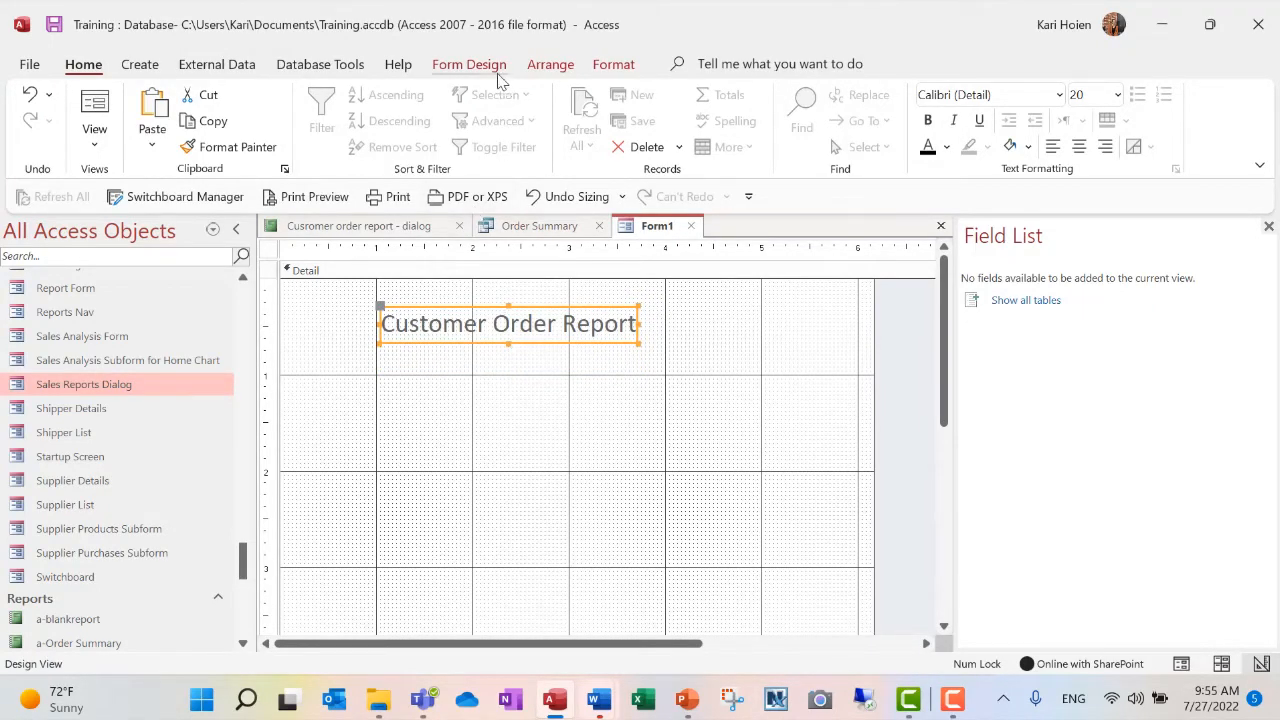
- Add a combo box below the form title that gets its values from the Customers table
left_click(470, 64)
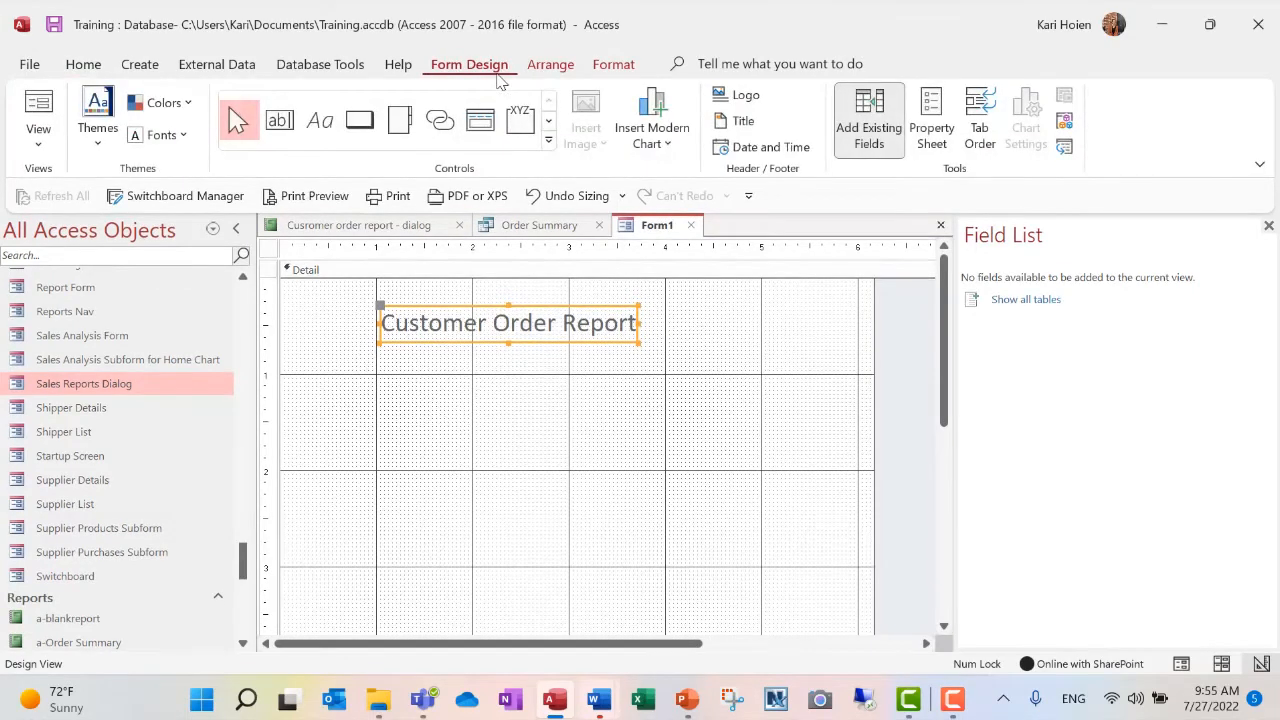
left_click(548, 145)
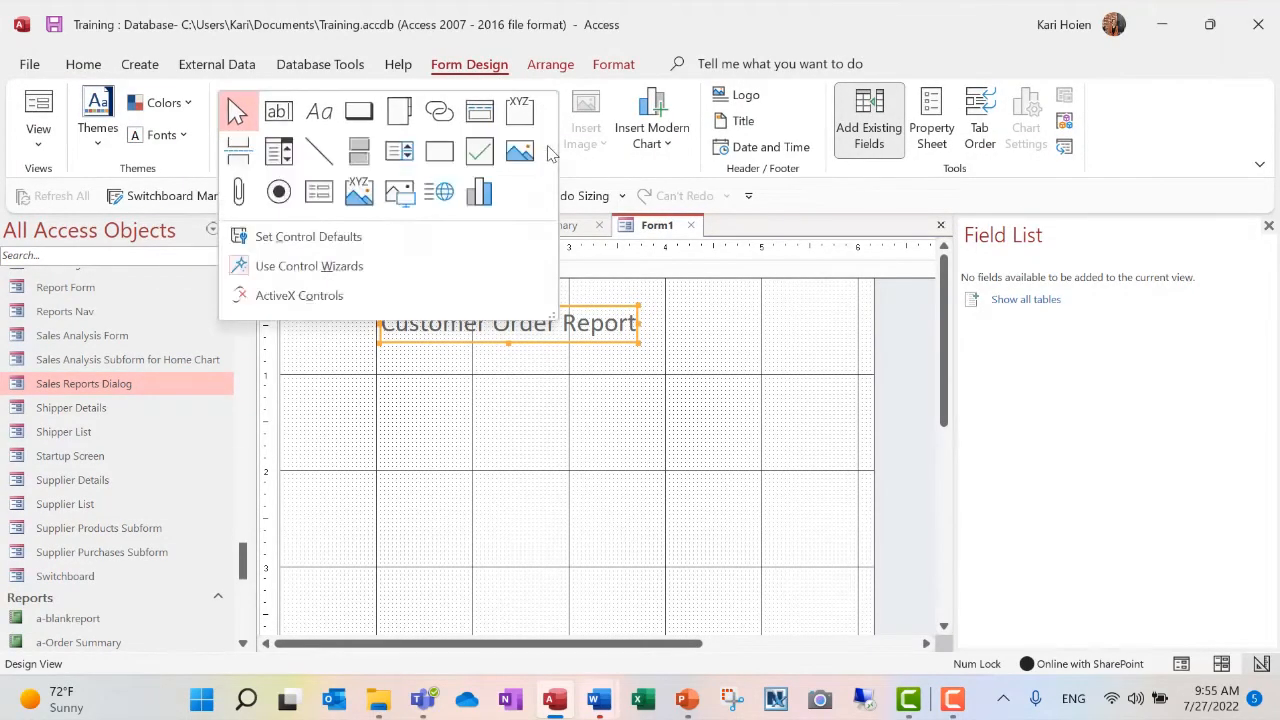
left_click(278, 156)
left_click(420, 383)
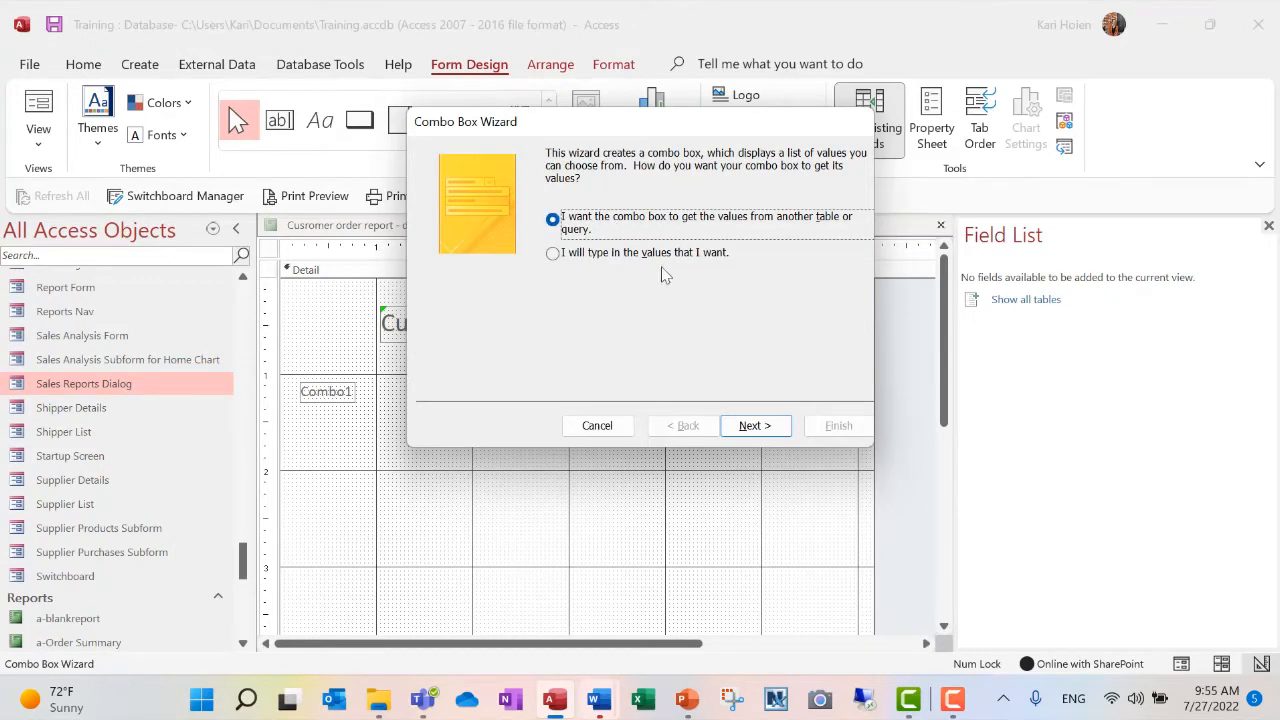
left_click(742, 426)
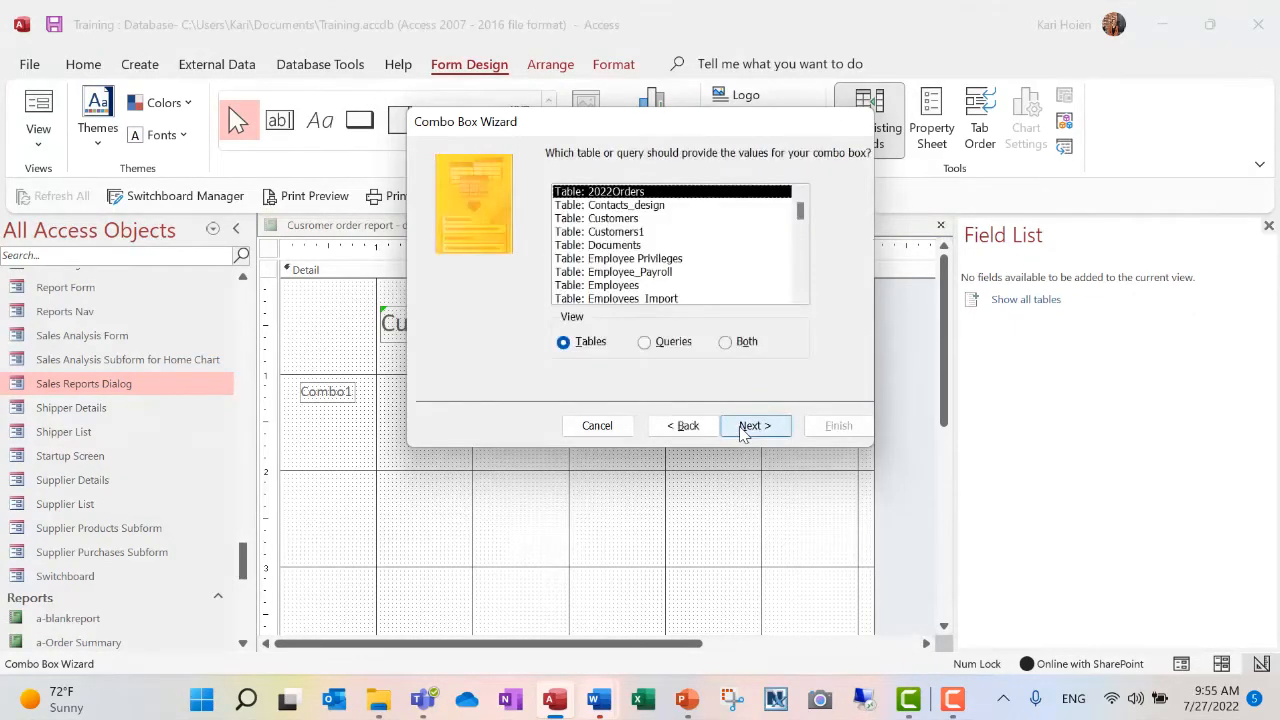
left_click(676, 219)
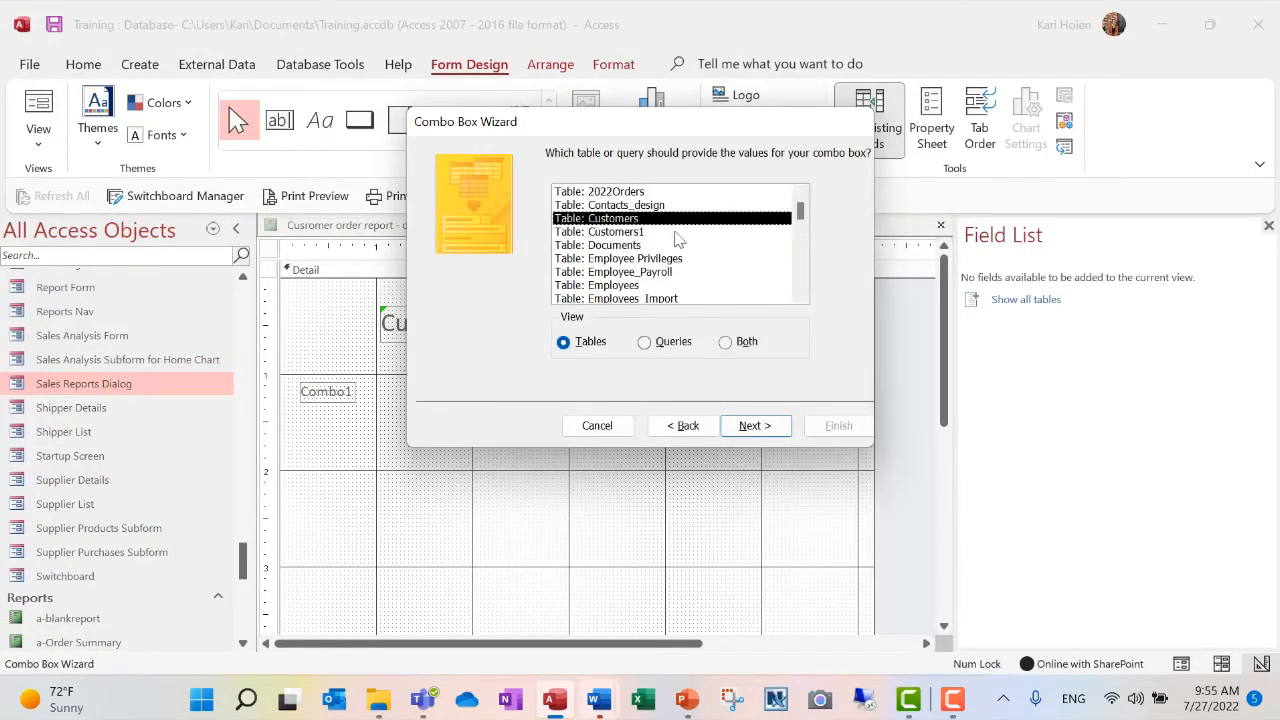
left_click(755, 426)
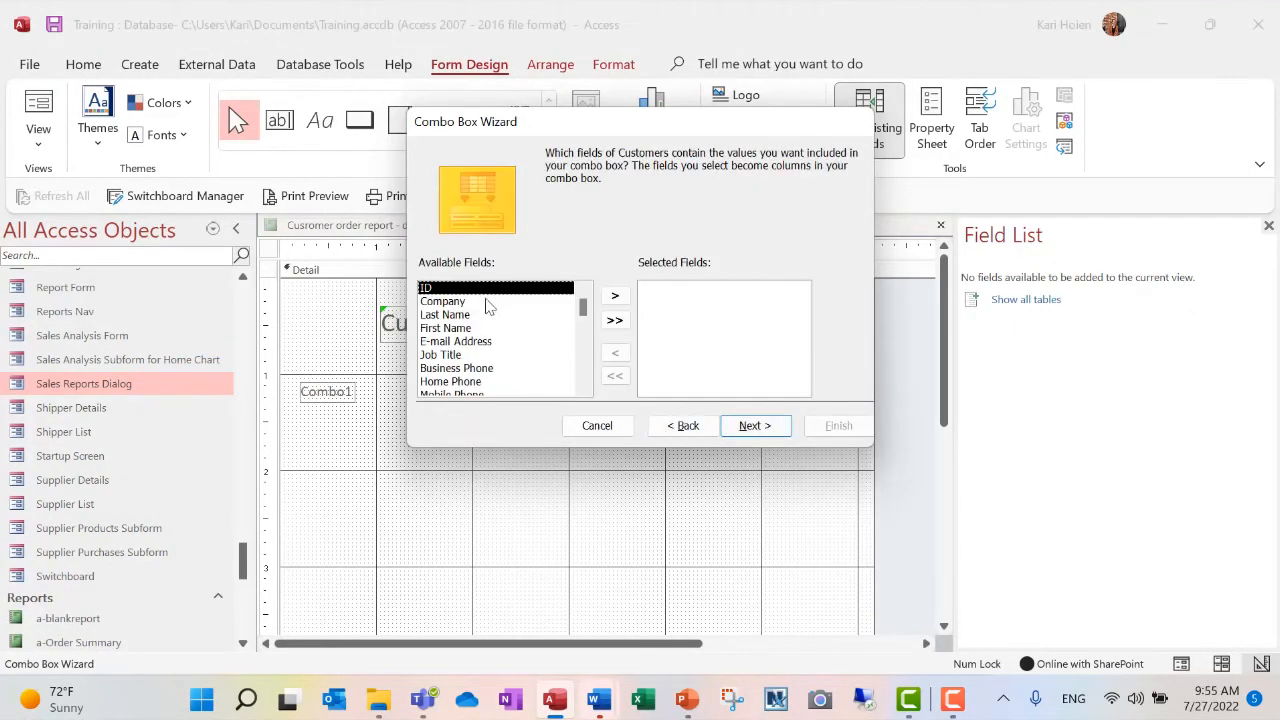
- Include the ID and Company fields in the combo box, leaving the sort order empty and the key column hidden
double_click(490, 293)
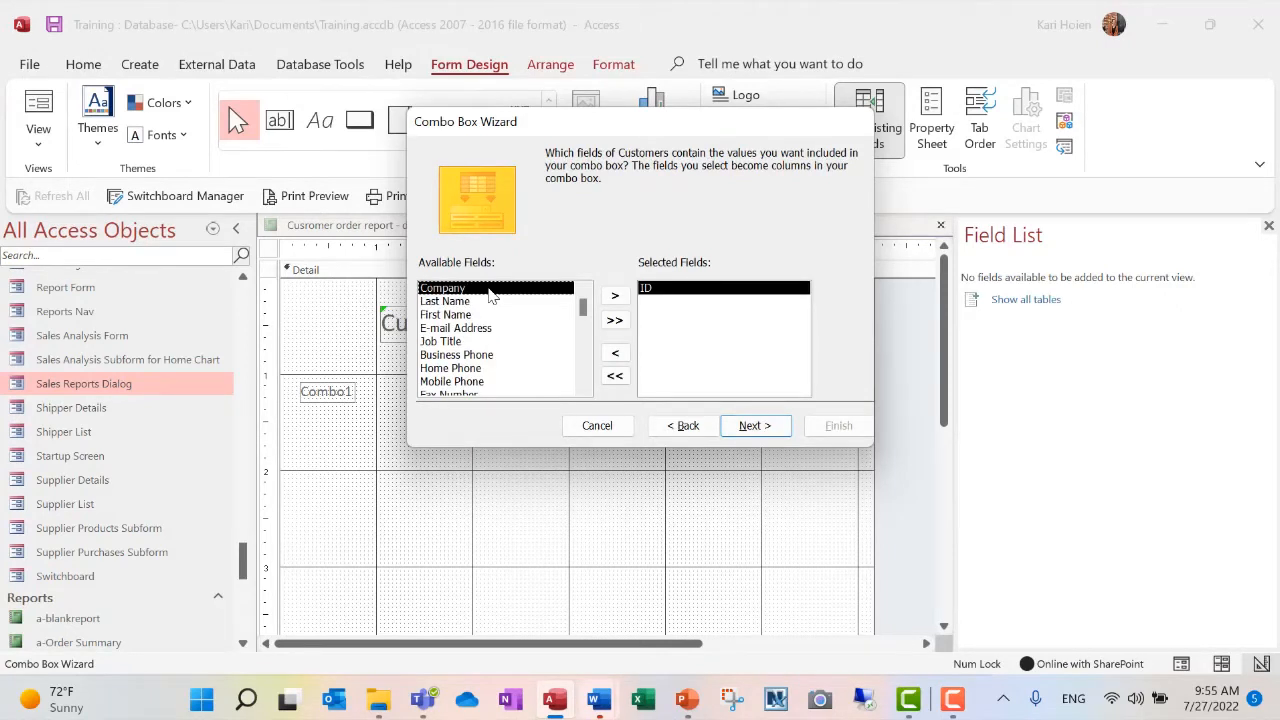
double_click(490, 293)
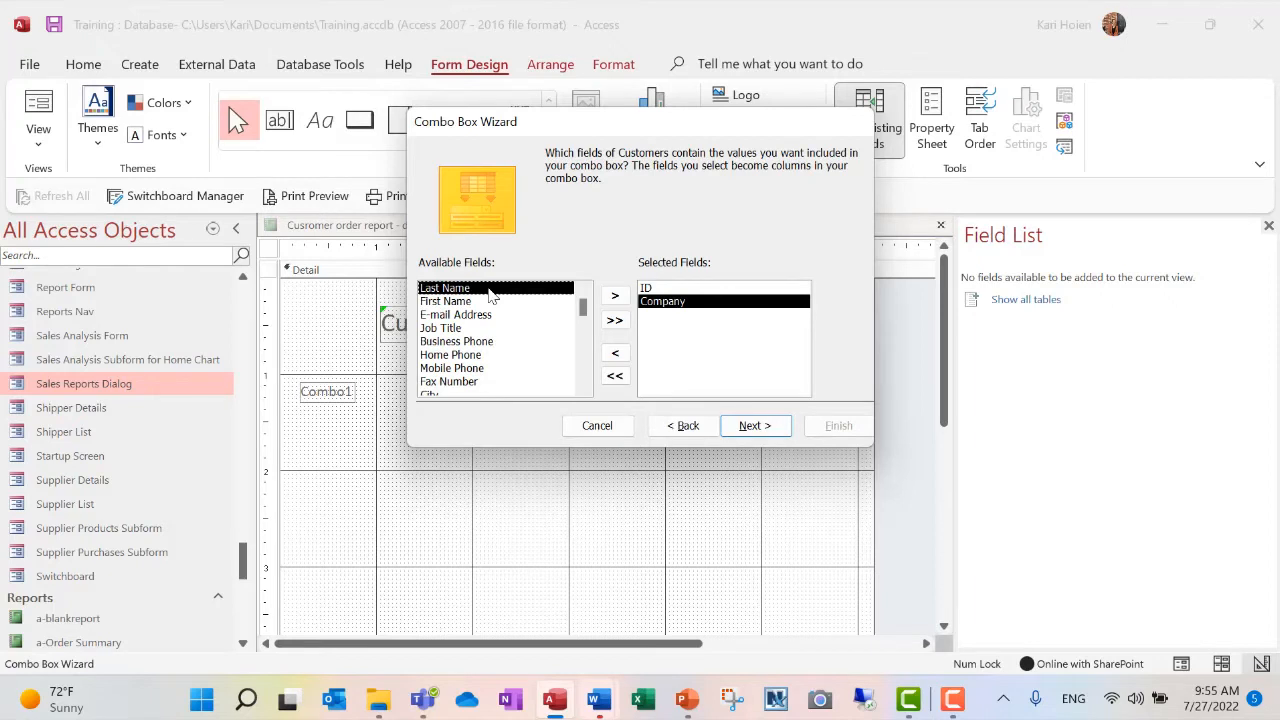
left_click(754, 430)
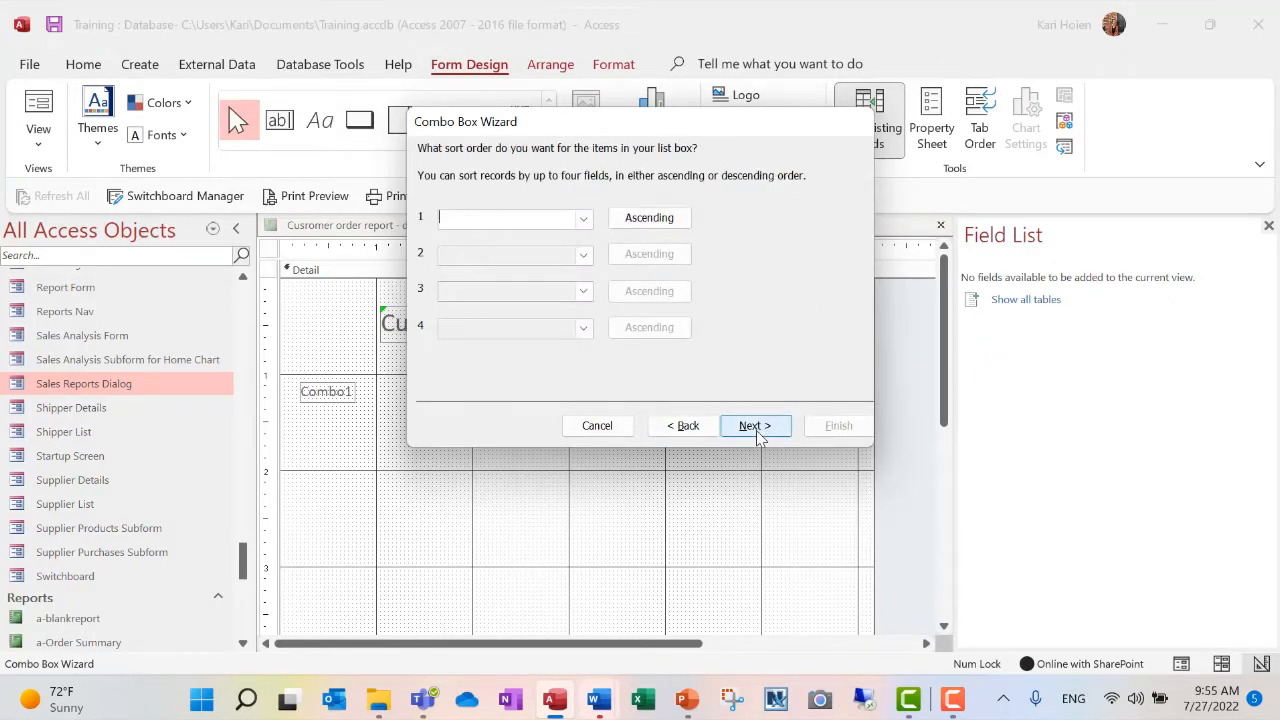
left_click(754, 426)
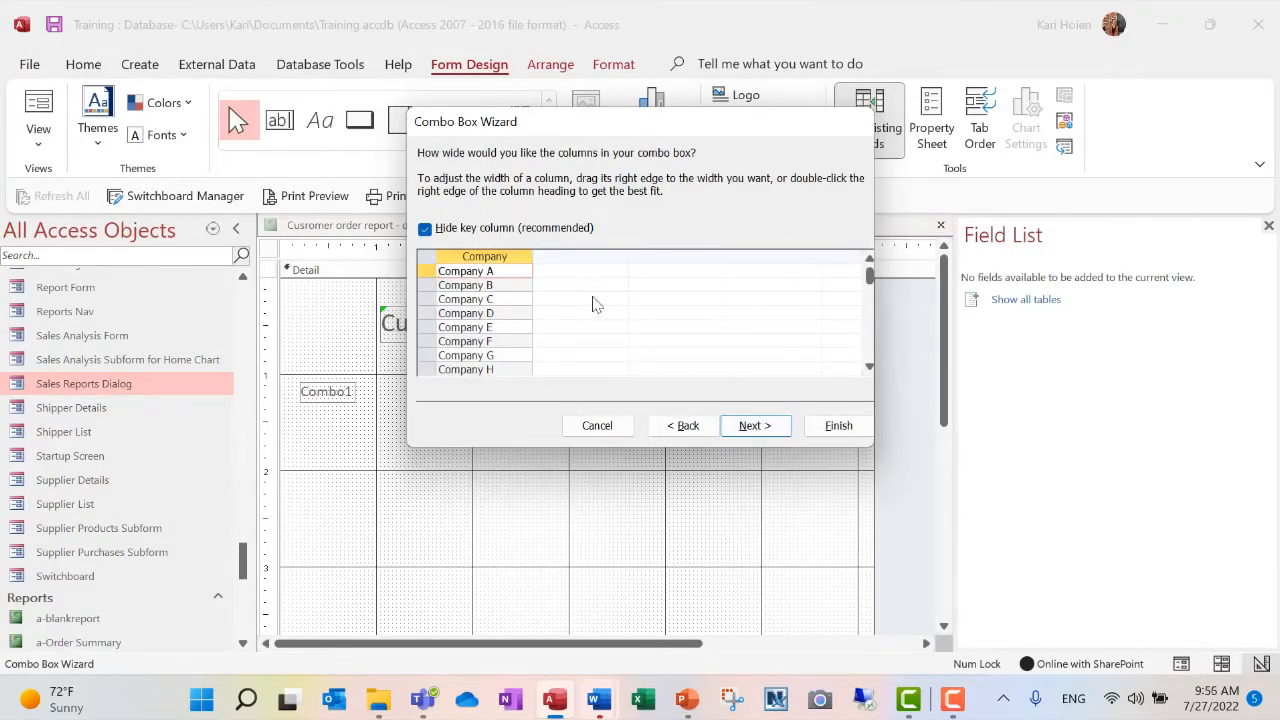
left_click(752, 428)
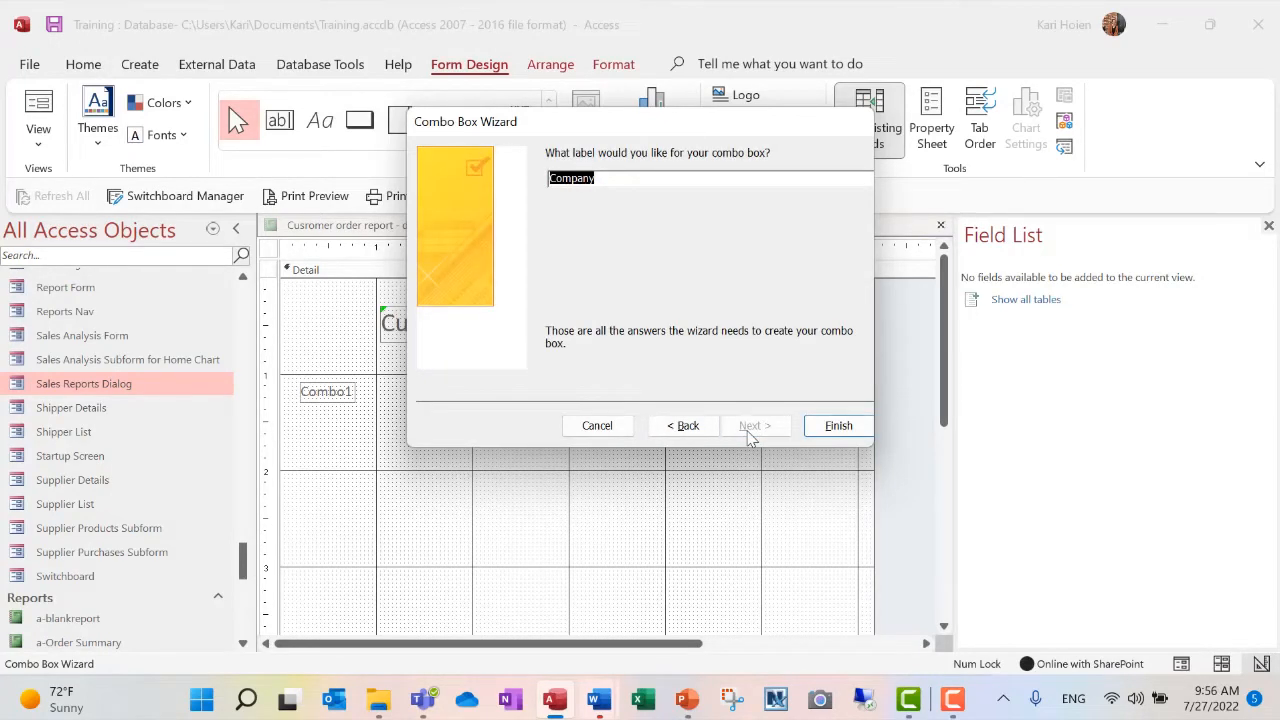
- Label the combo box "Company Drop down" and finish the wizard
type("Company Drop down")
left_click(829, 426)
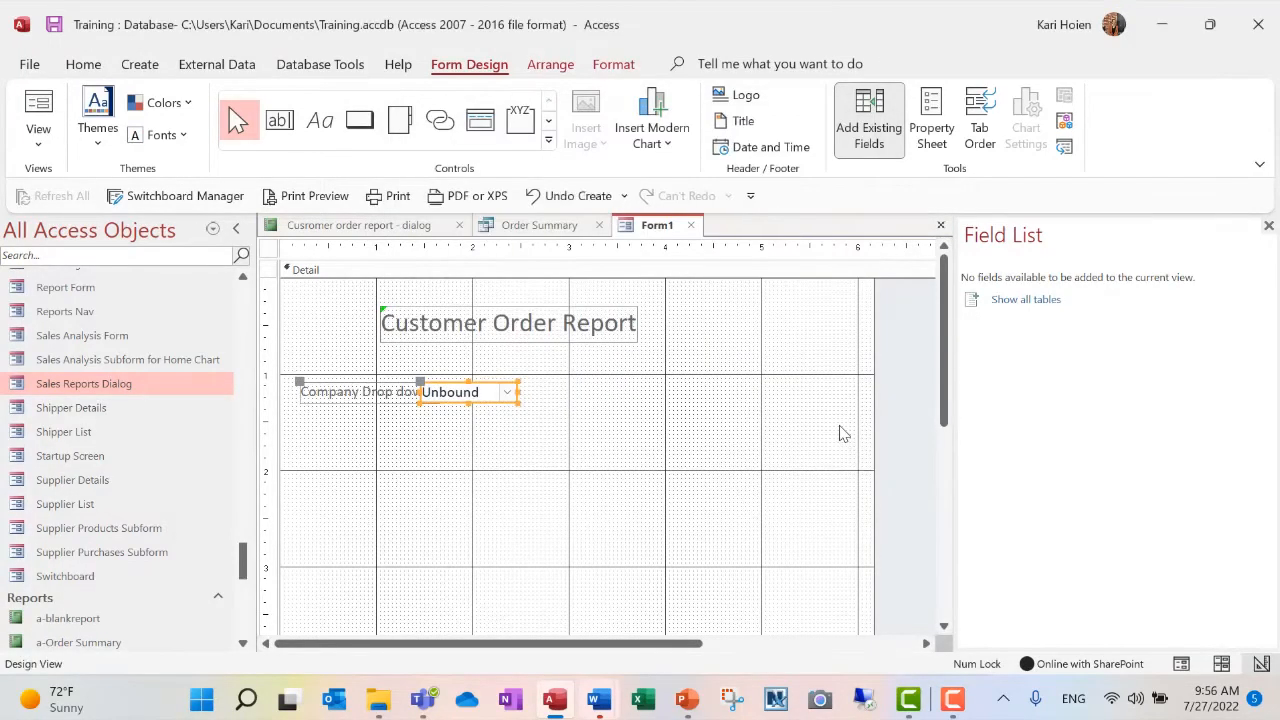
- Change the combo box's label text to "Choose Customer" and move the combo box clear of the label, to about the 2-inch mark
left_click(375, 393)
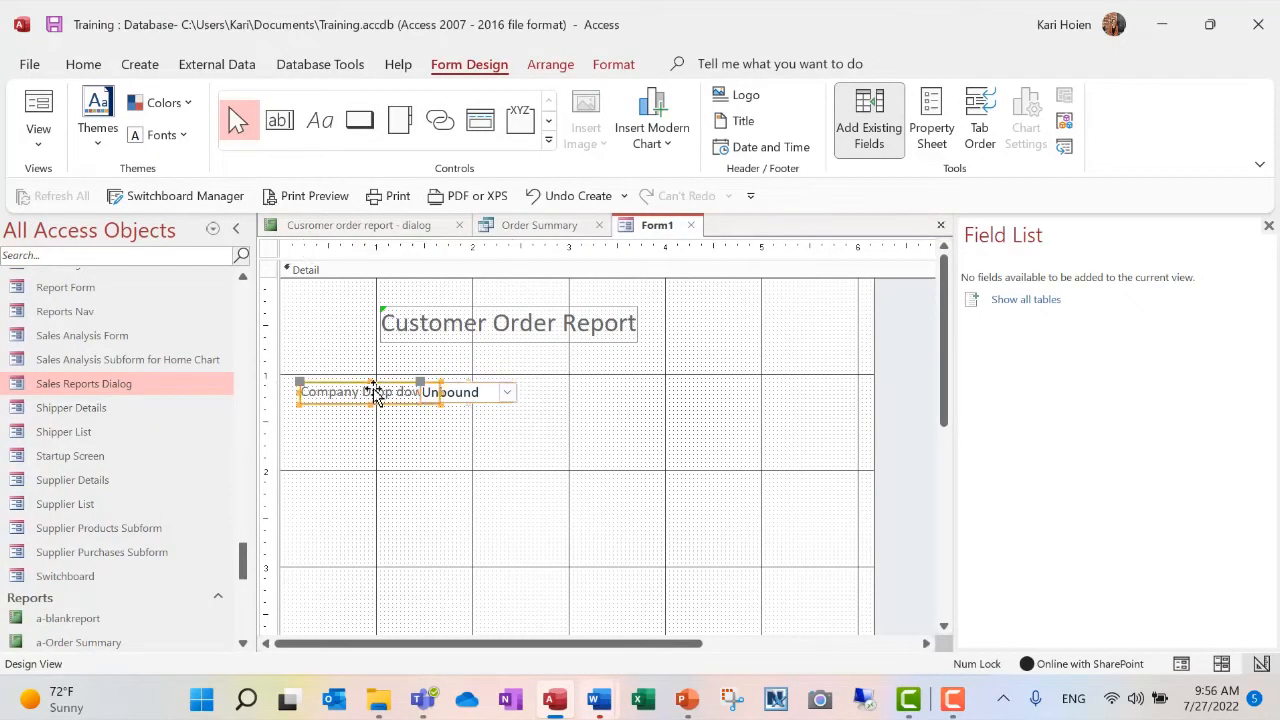
double_click(375, 393)
key("Delete")
key("Delete")
key("Delete")
key("Delete")
key("Delete")
key("Delete")
key("BackSpace")
key("BackSpace")
key("BackSpace")
key("BackSpace")
key("BackSpace")
key("BackSpace")
key("BackSpace")
key("BackSpace")
type("Choose Customer")
left_click(480, 432)
left_click(470, 393)
left_click_drag(423, 386, 477, 390)
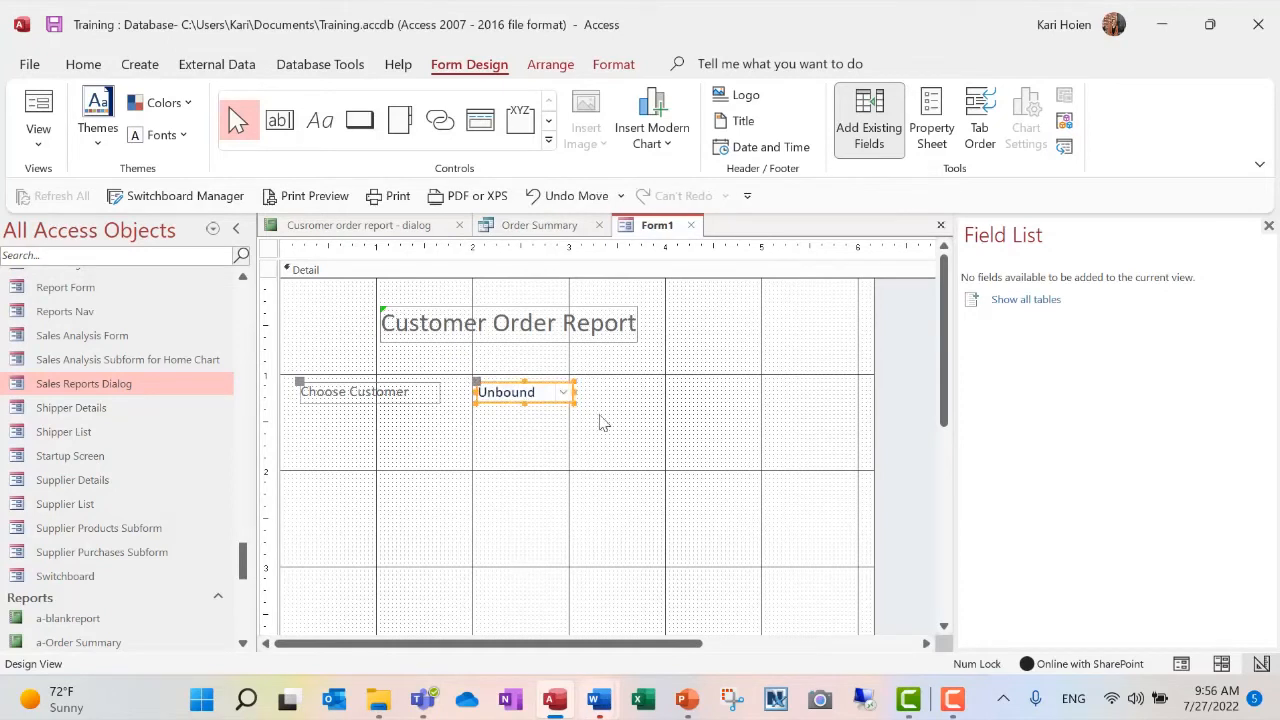
- Widen the combo box to about 1.75 inches and set its name to "Customer Drop Down"
left_click_drag(574, 392, 645, 394)
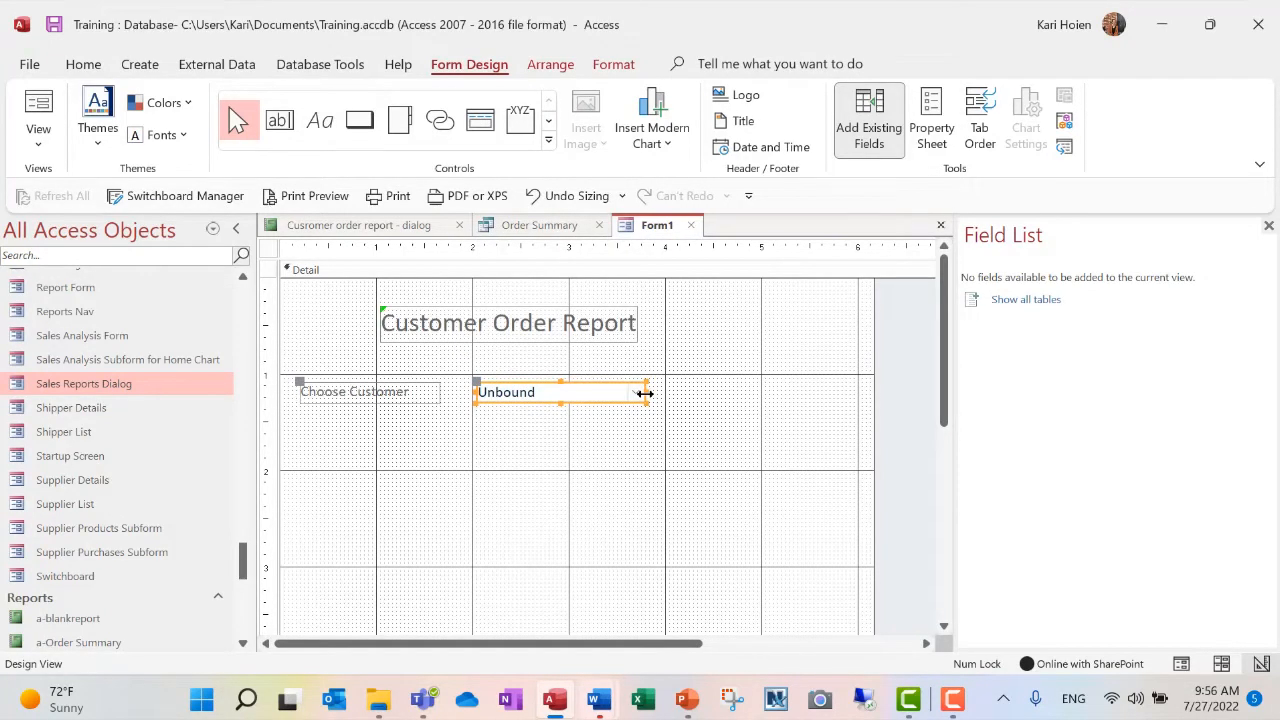
left_click(931, 122)
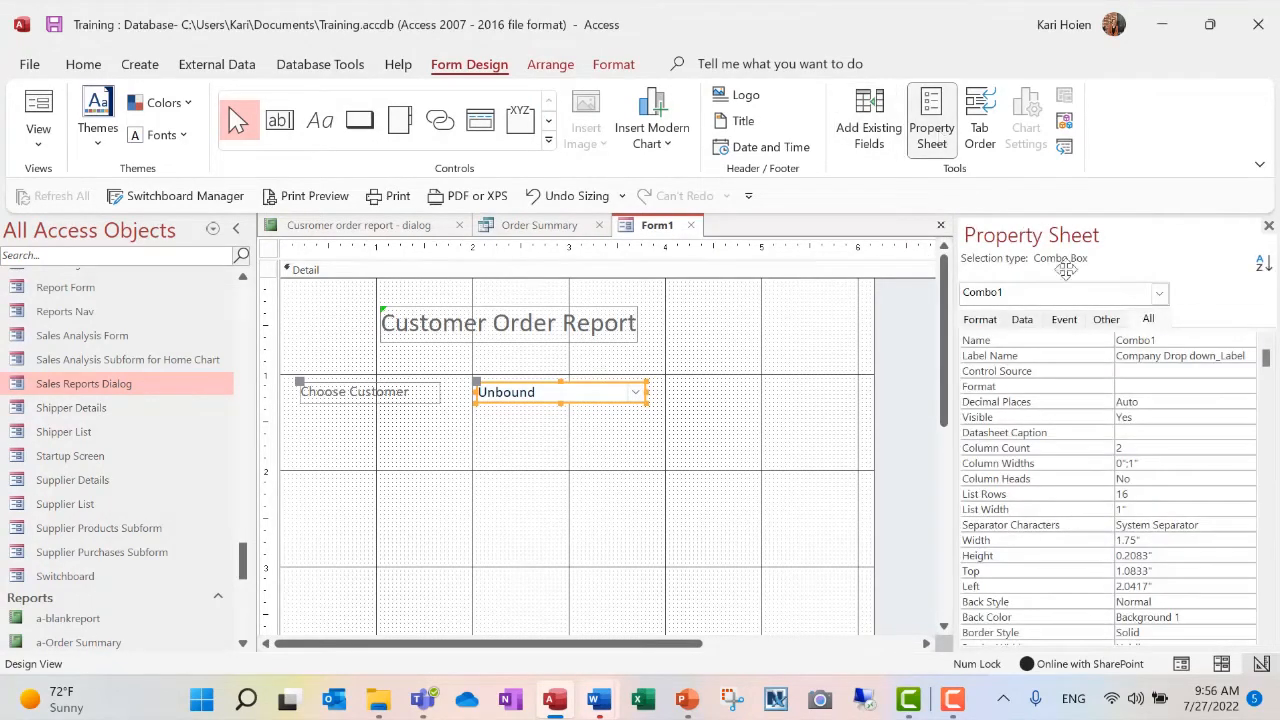
left_click(1172, 342)
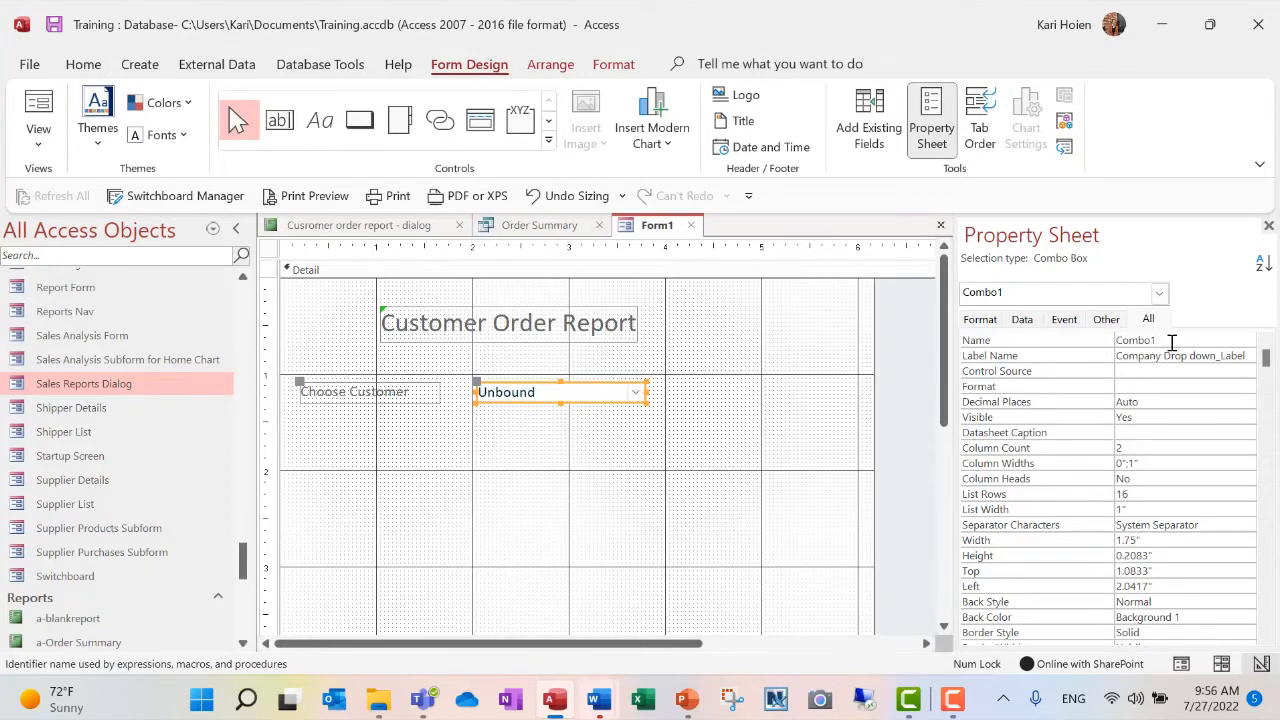
double_click(1172, 342)
key("Delete")
type("Customer D")
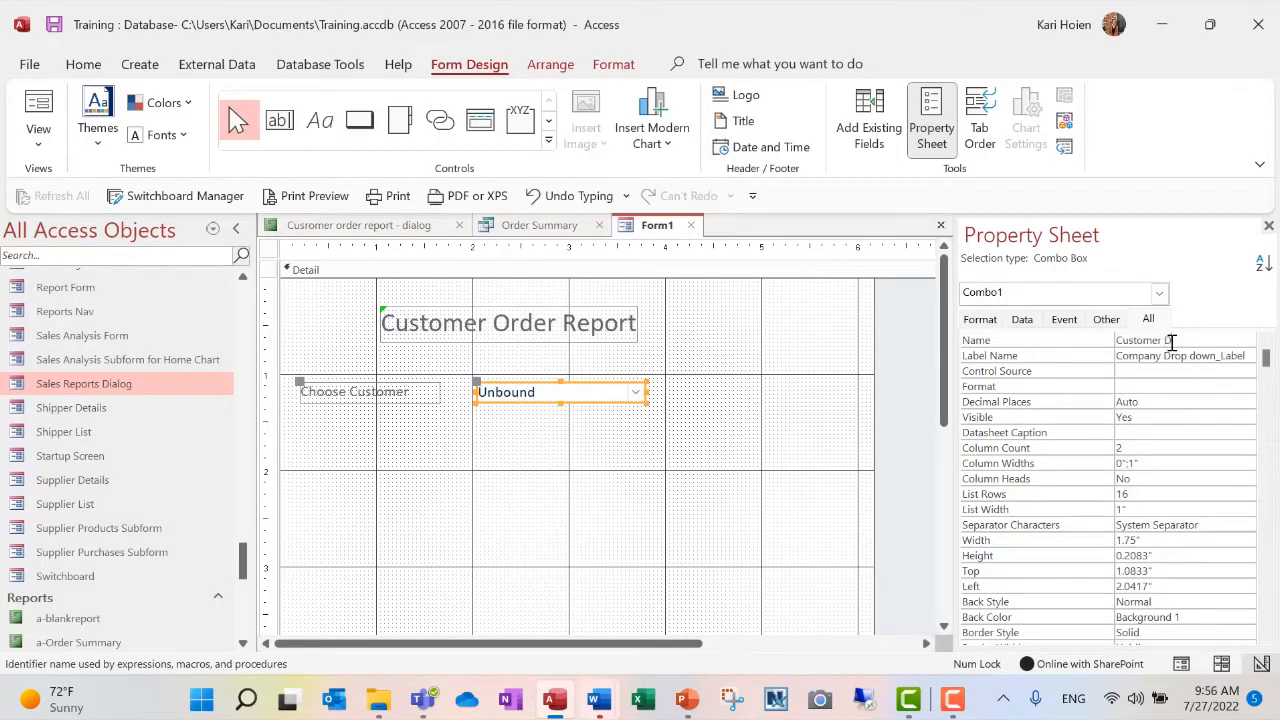
type("rop Down")
left_click(800, 460)
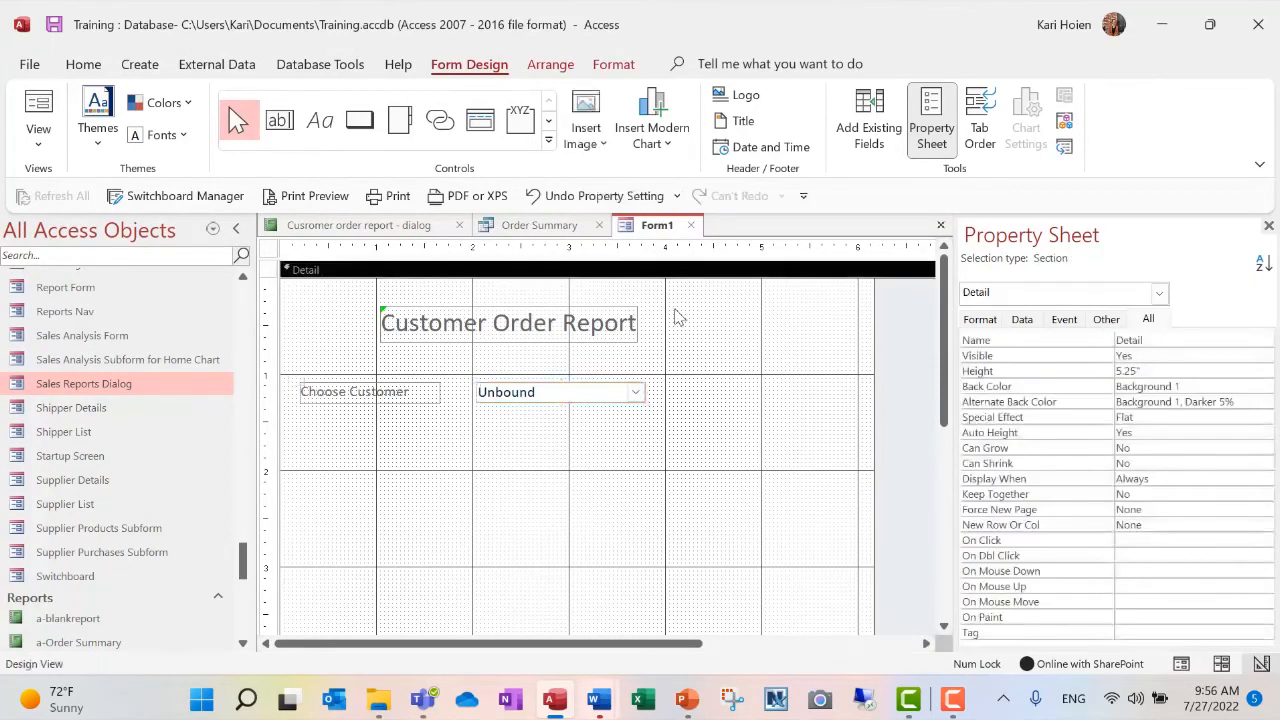
- Check the form in Form View by opening the customer drop-down list, and return to Design View
left_click(38, 110)
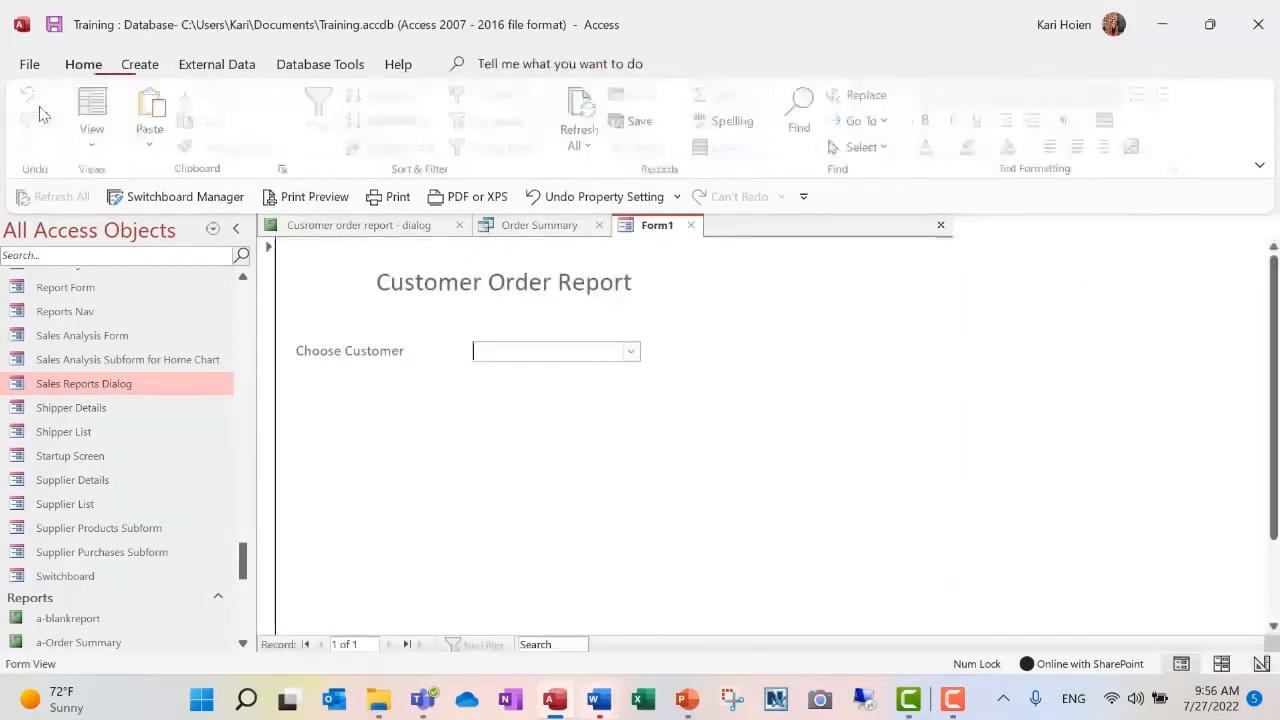
left_click(630, 352)
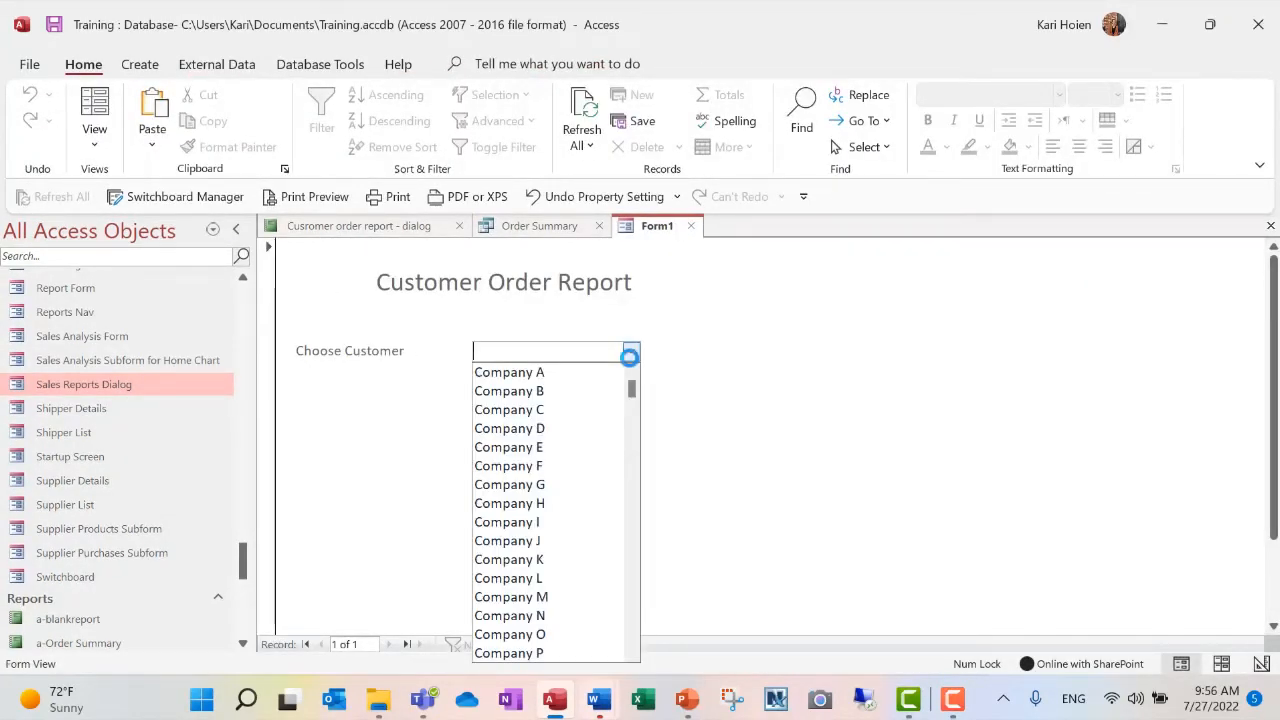
left_click(701, 330)
left_click(110, 155)
left_click(130, 285)
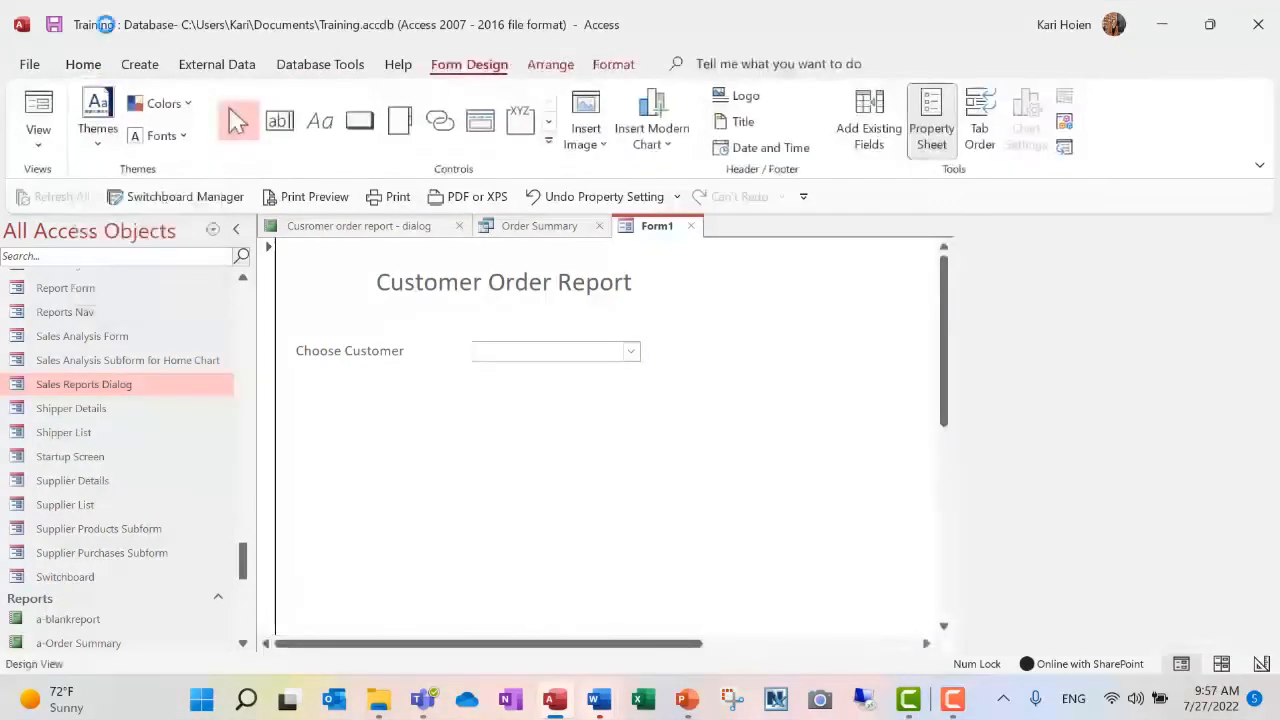
- Save the form under the name "Customer Report Dialog"
left_click(53, 27)
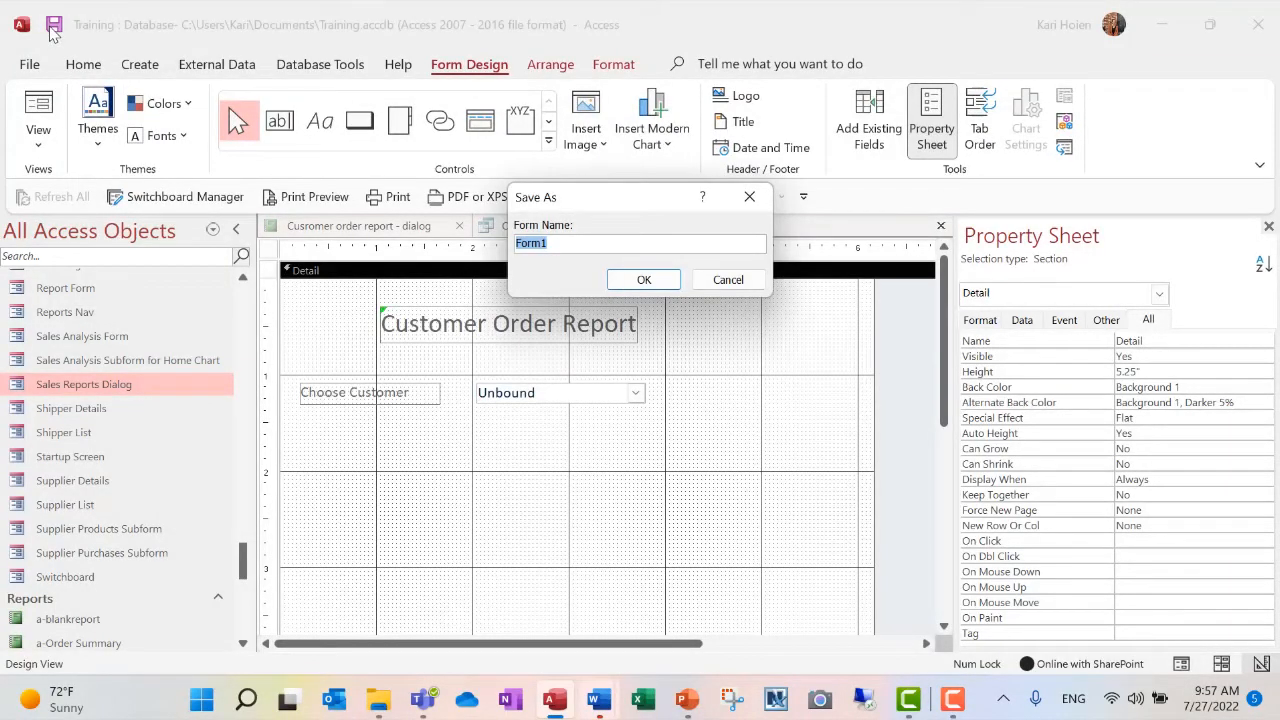
type("Customer Report Dialog")
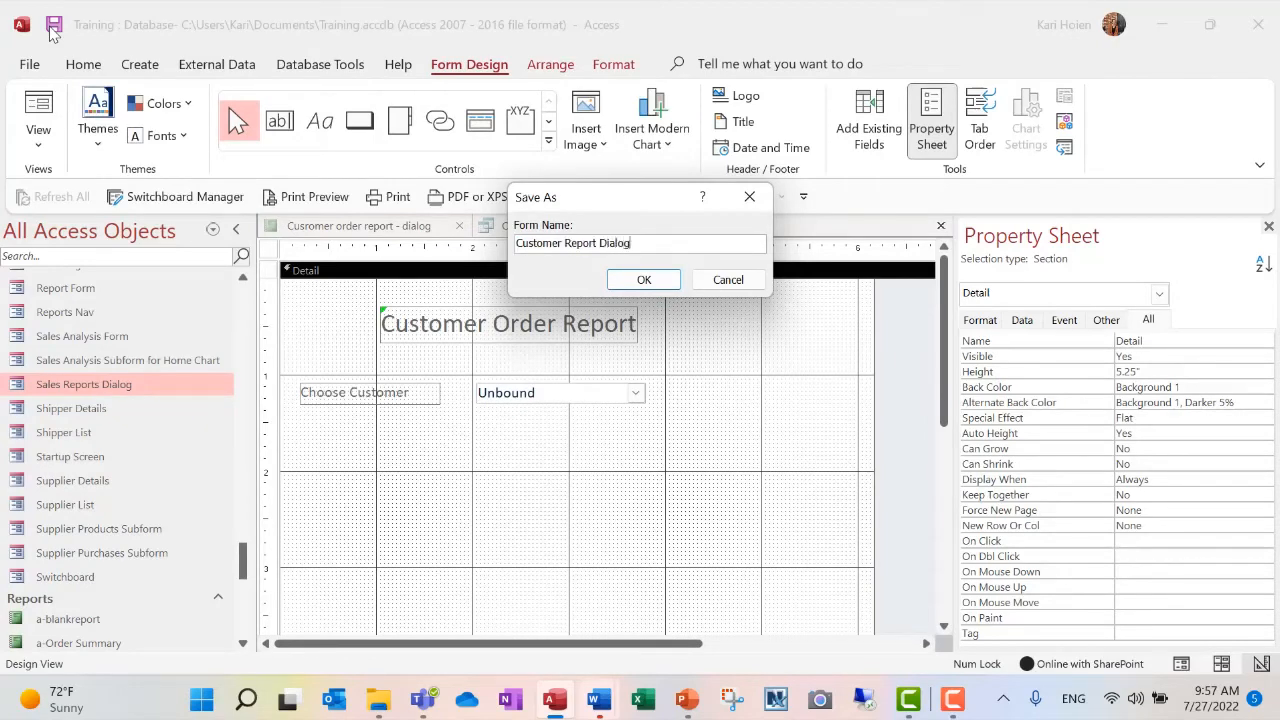
left_click(640, 279)
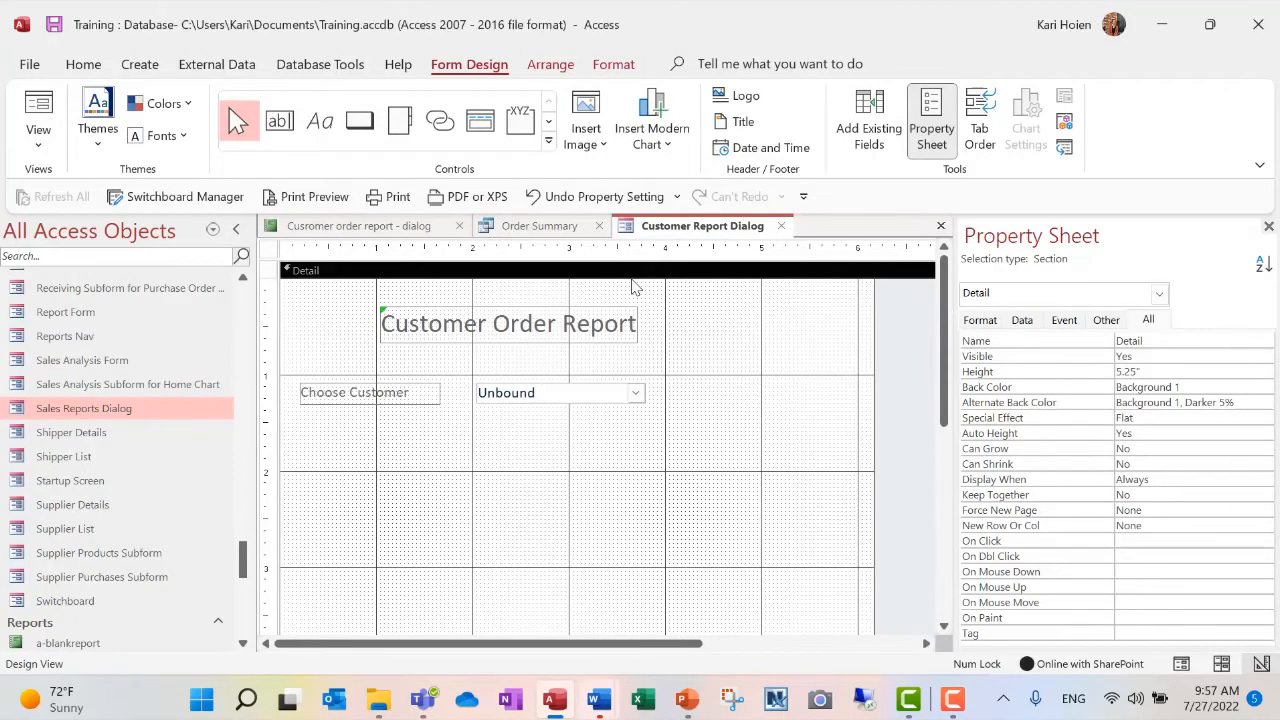
- Build the Order Summary query's Customer ID criterion as Forms![Customer Report Dialog]![Customer Drop Down], and save and close the query
left_click(550, 230)
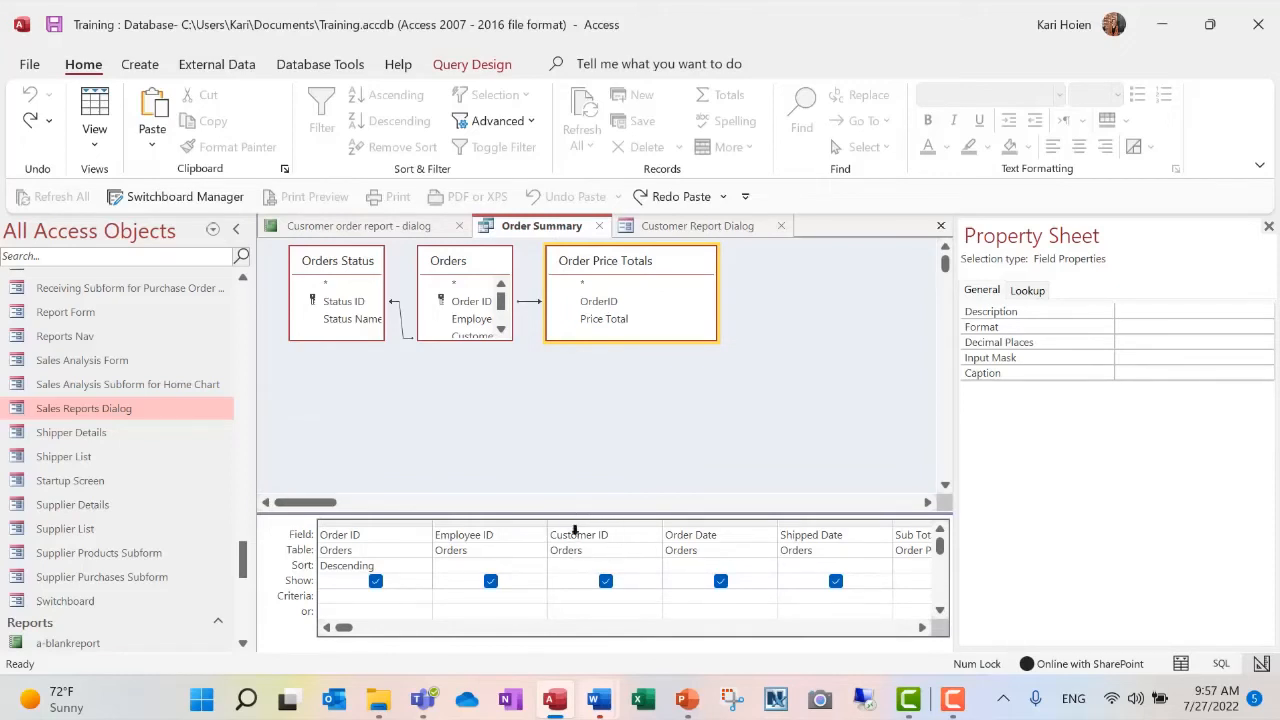
left_click(564, 595)
right_click(564, 594)
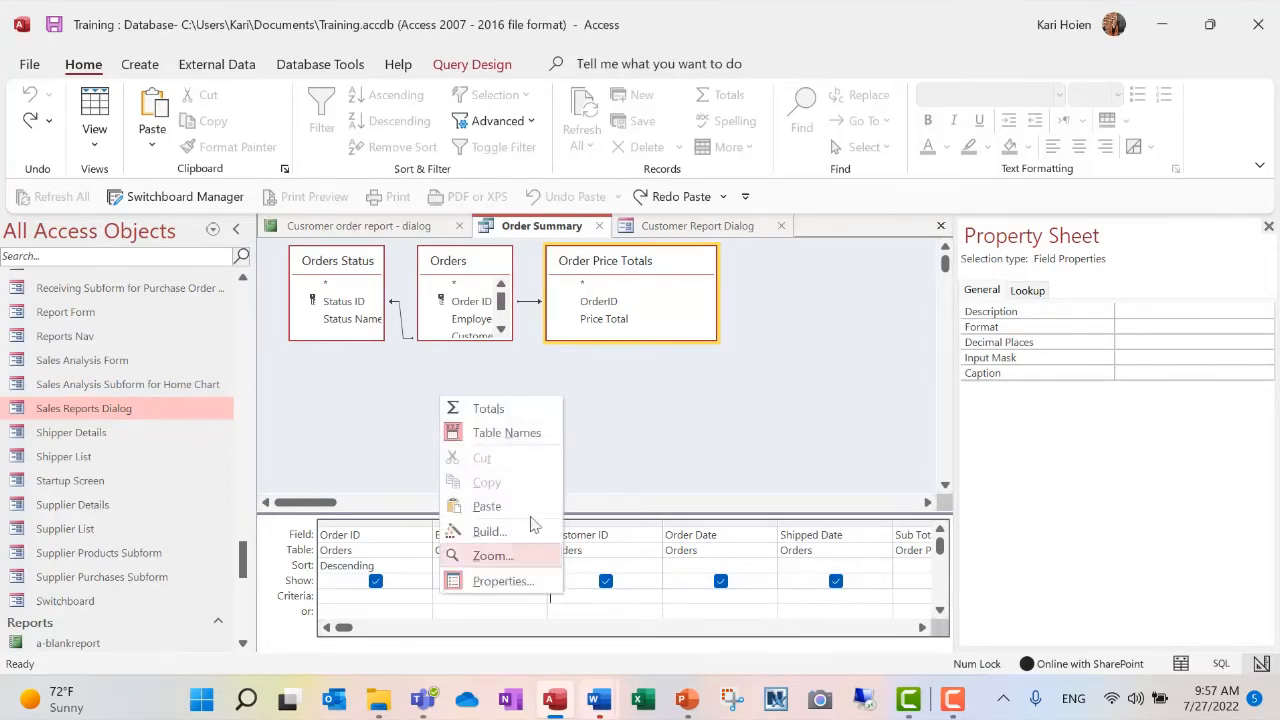
left_click(489, 532)
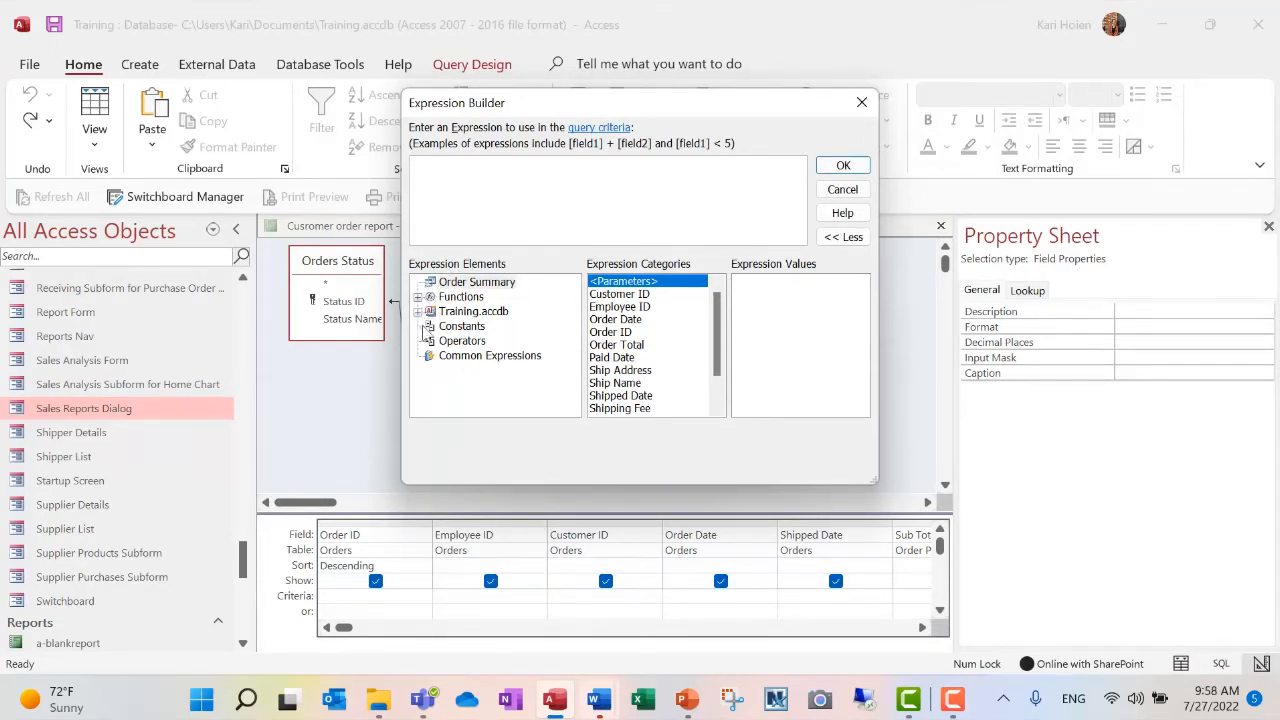
double_click(494, 314)
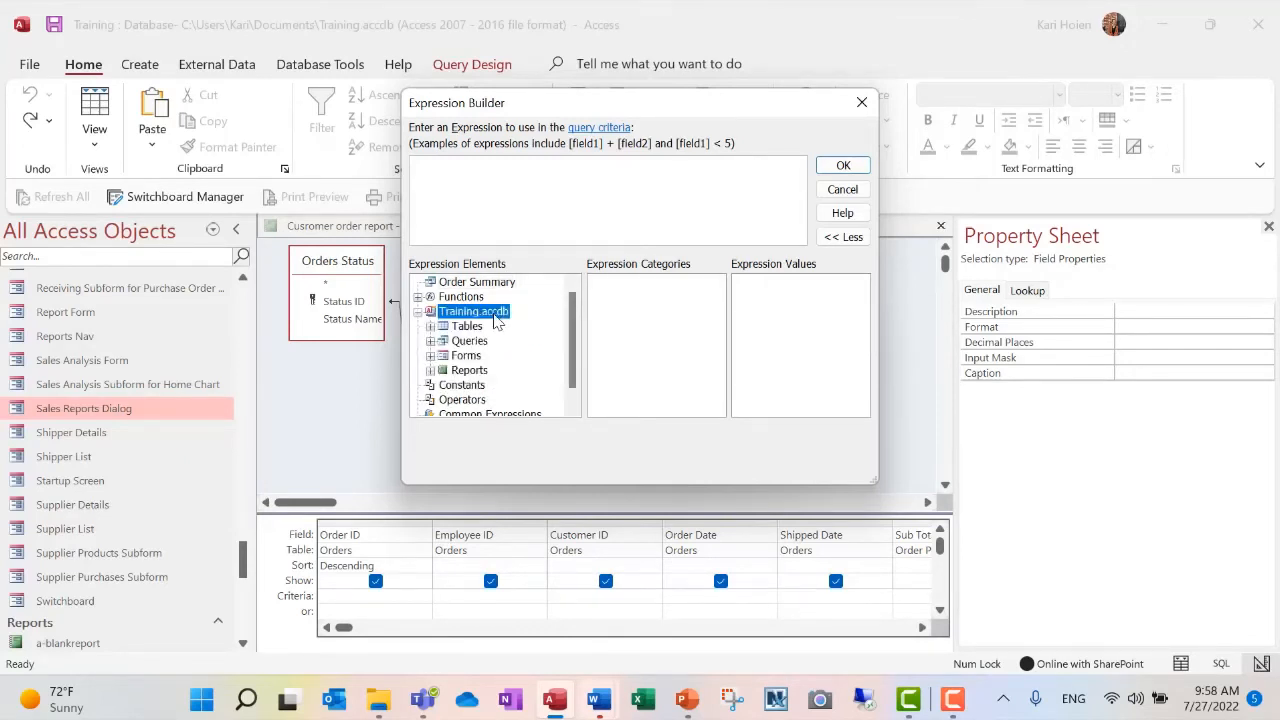
double_click(467, 356)
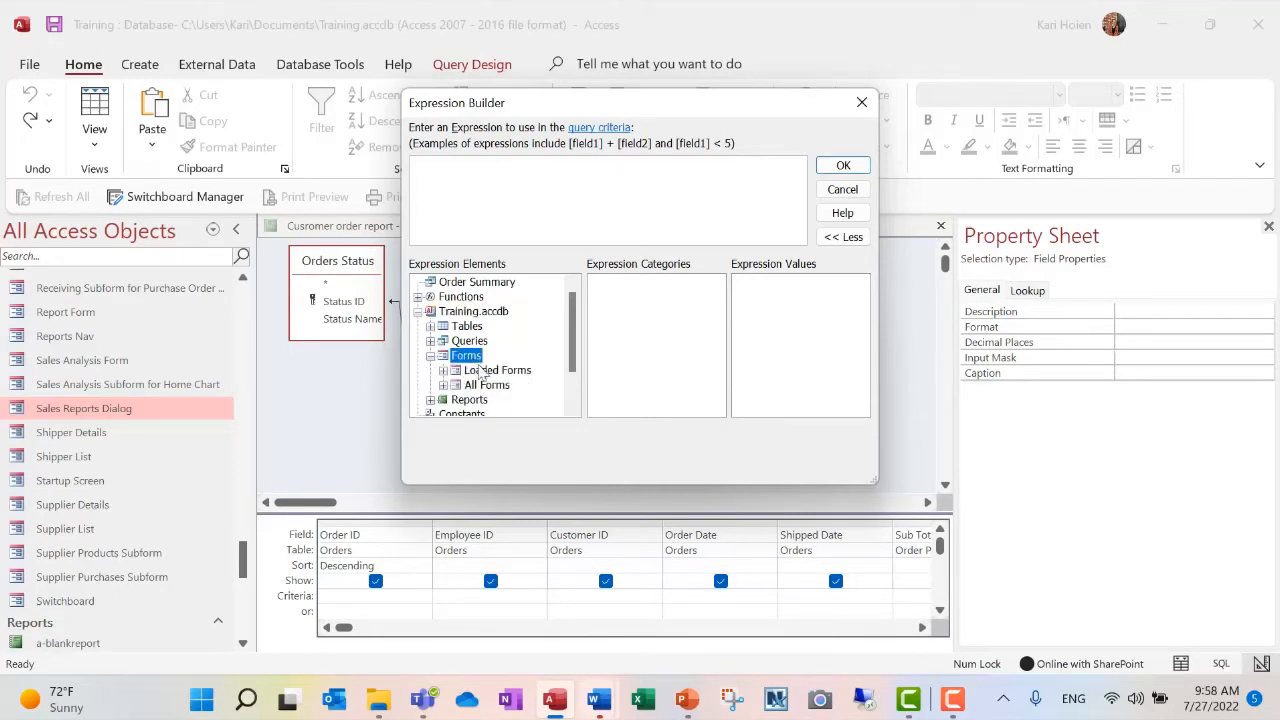
double_click(484, 371)
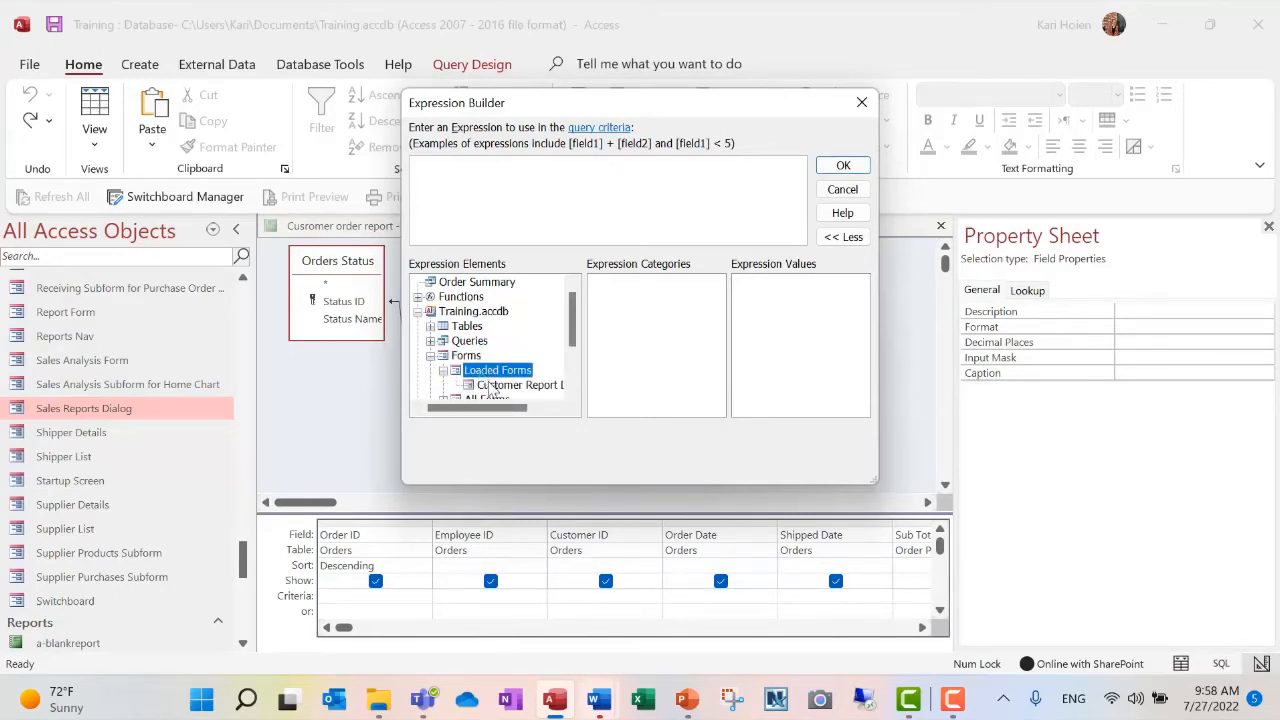
left_click(490, 388)
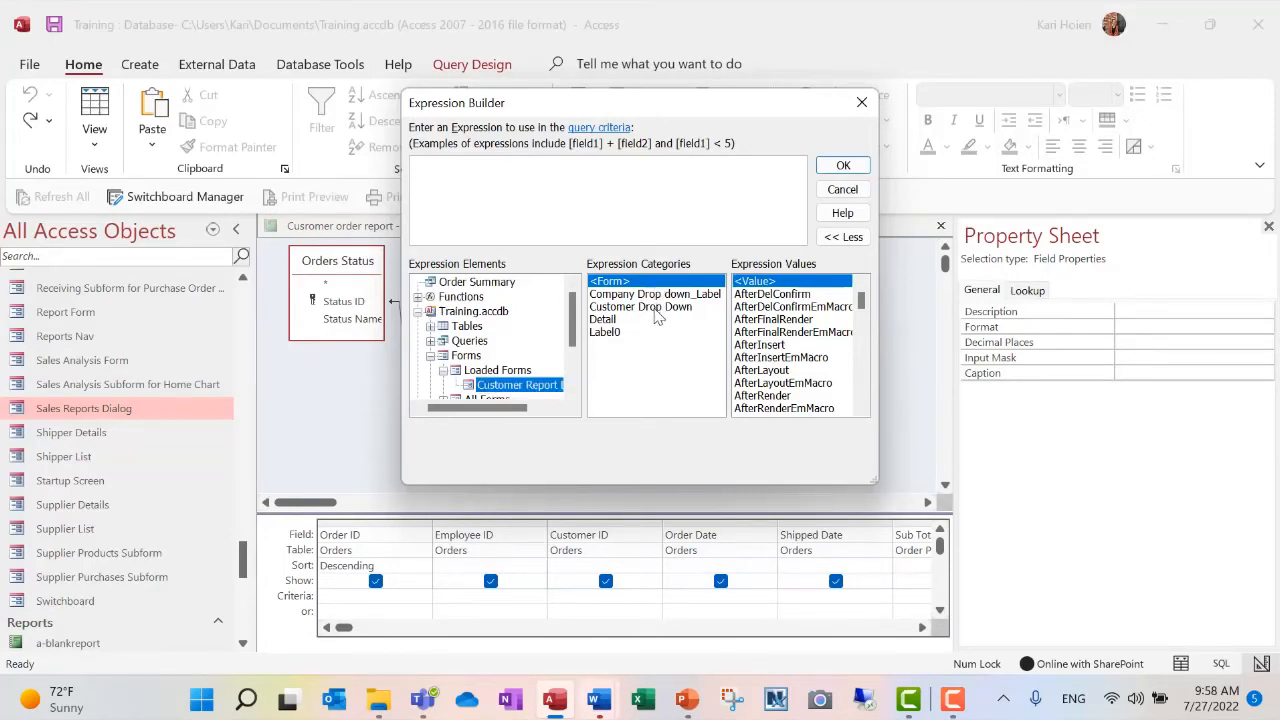
double_click(657, 307)
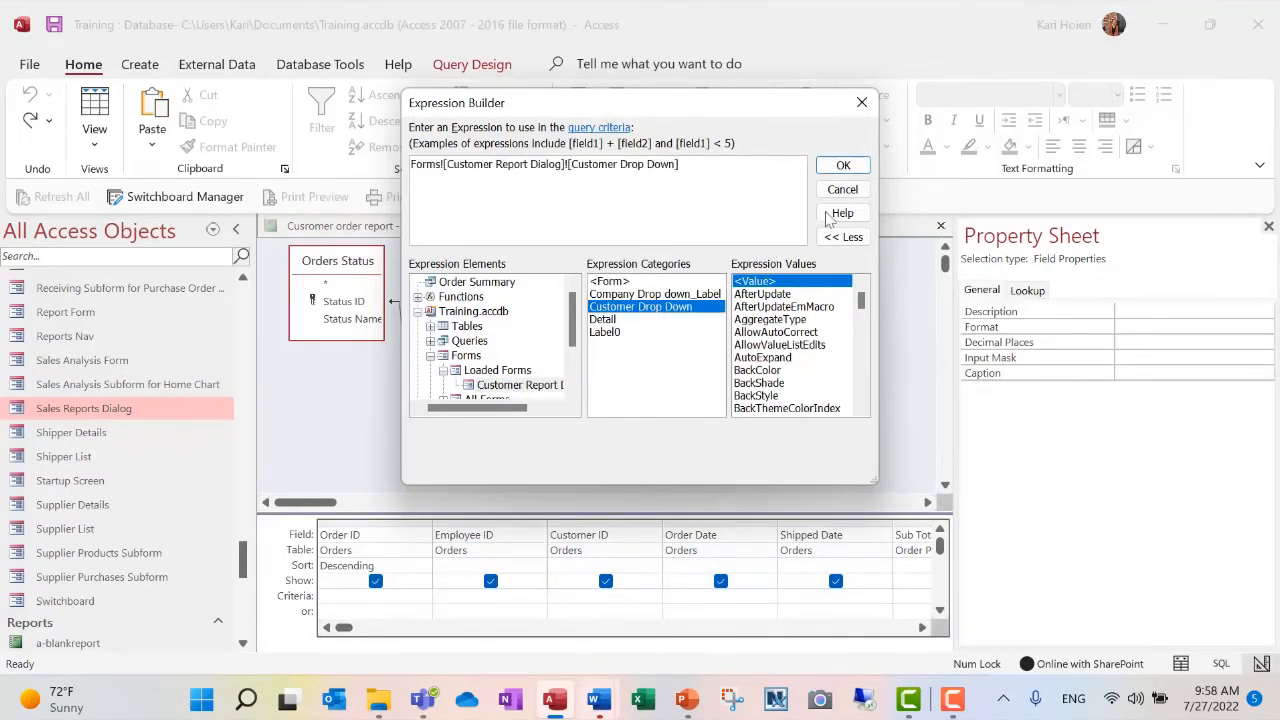
left_click(843, 165)
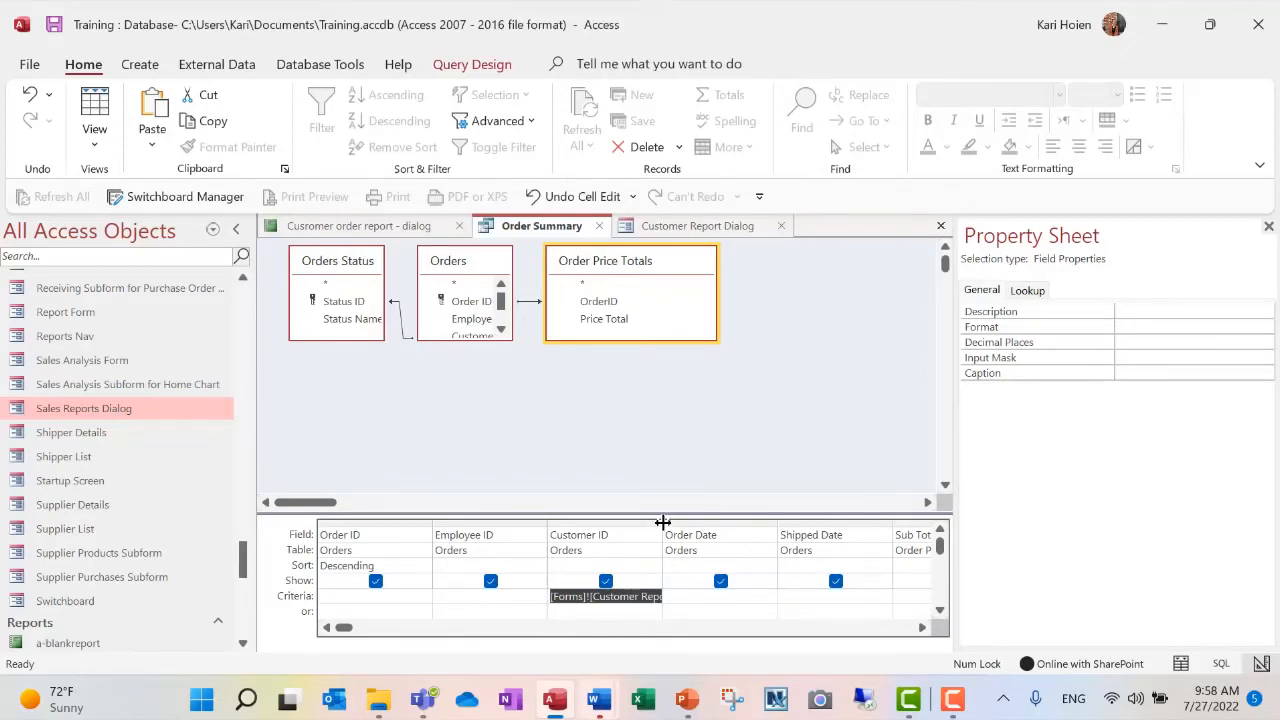
left_click(52, 30)
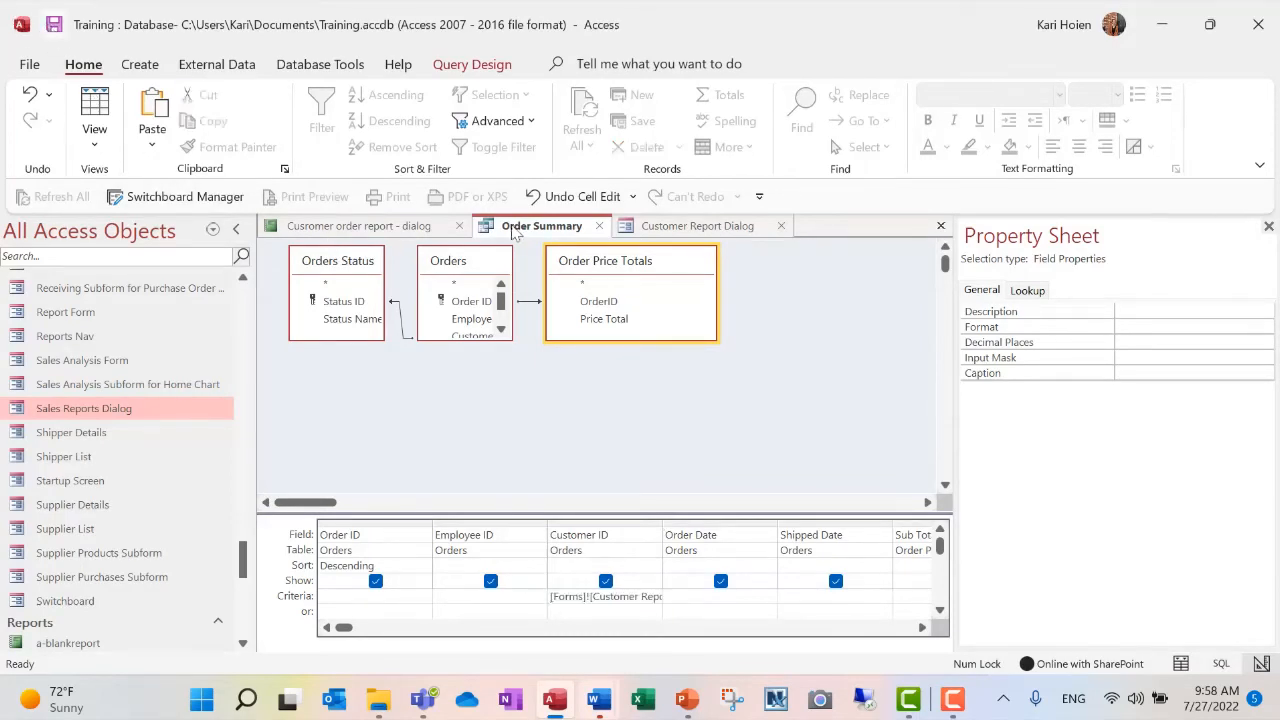
left_click(599, 227)
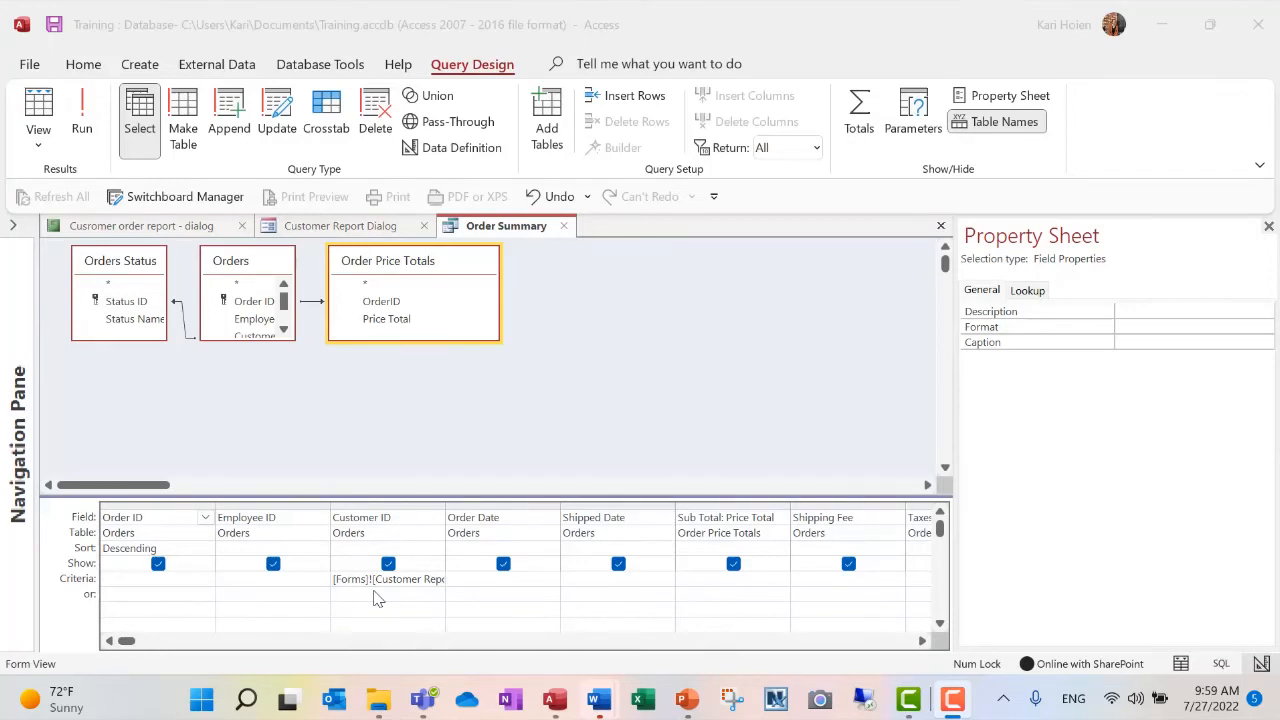
- Fit the Customer ID column of the reopened Order Summary query to its criterion, read the full expression, and close the query
left_click(446, 508)
double_click(444, 504)
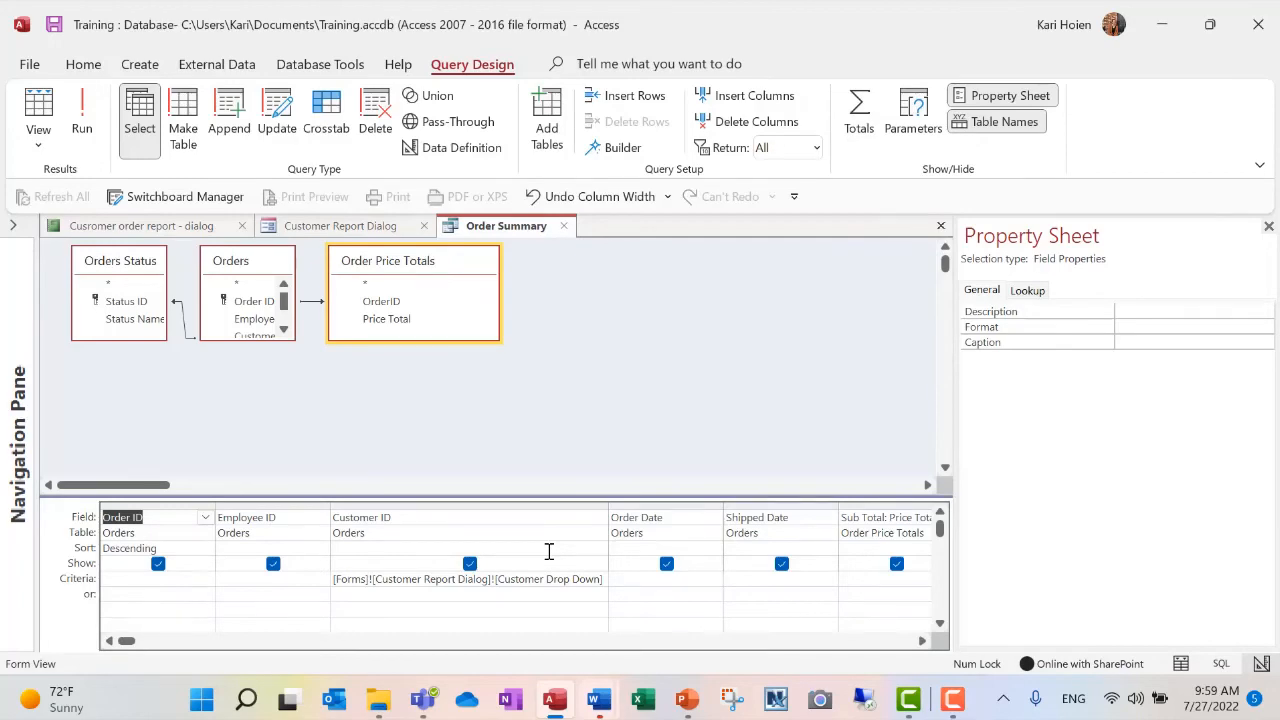
left_click(562, 227)
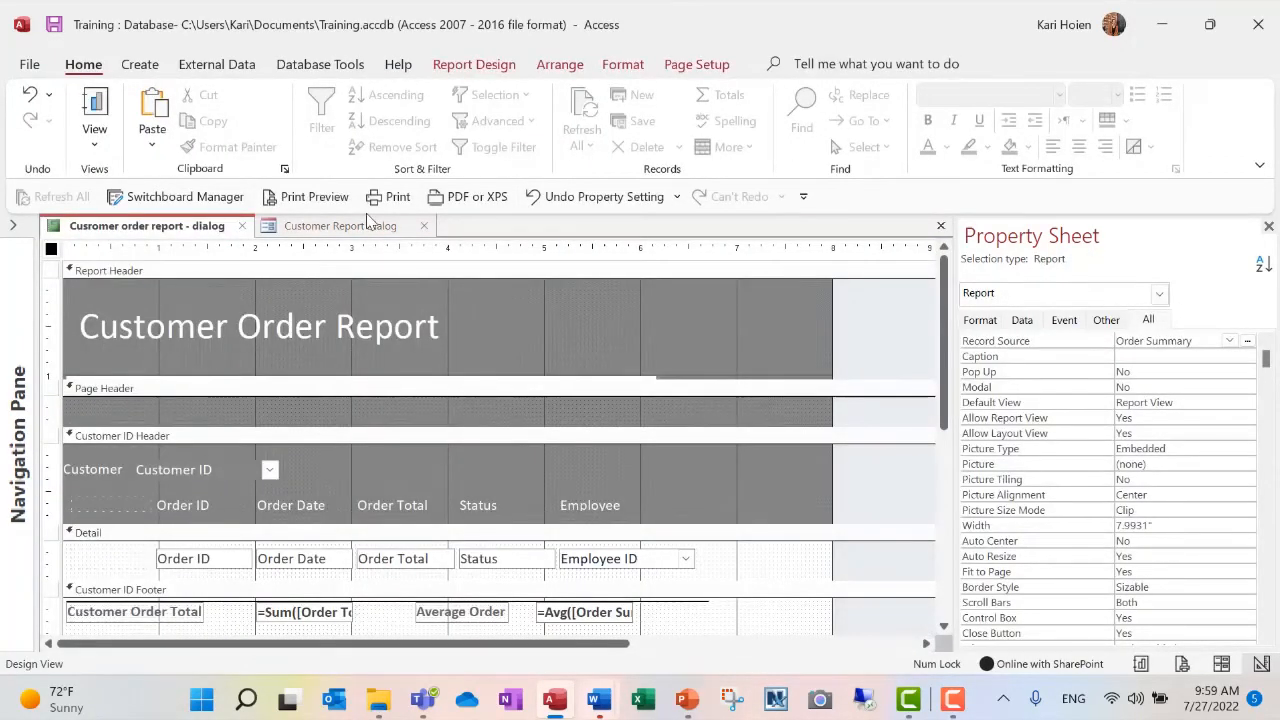
- Add a command button below the combo box on the Customer Report Dialog form, about 1.75 inches across and 1.8 inches down
left_click(368, 227)
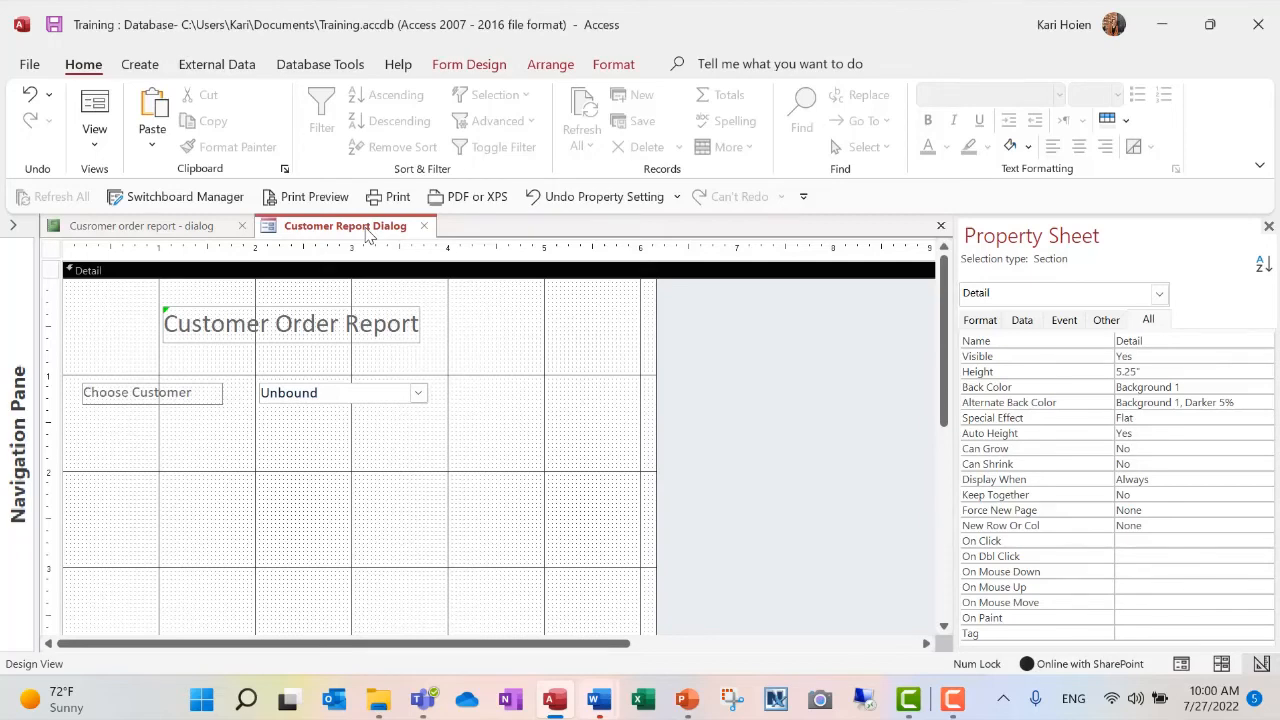
left_click(463, 62)
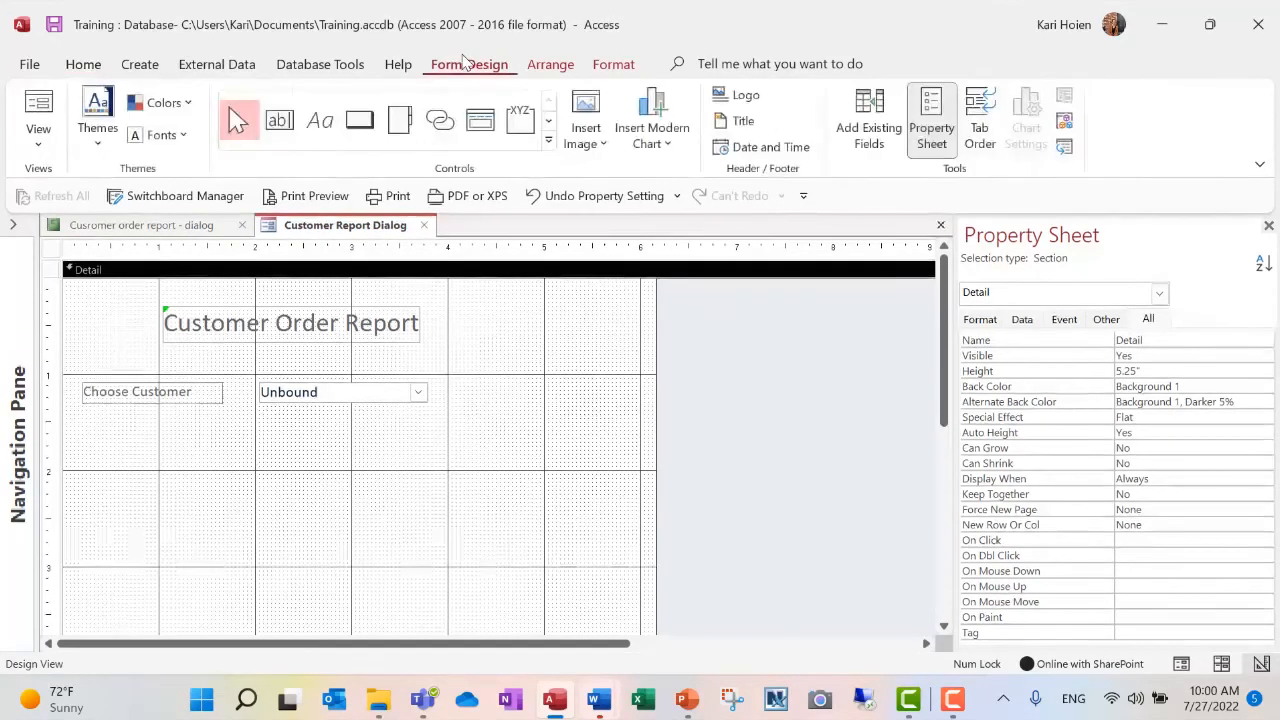
left_click(359, 124)
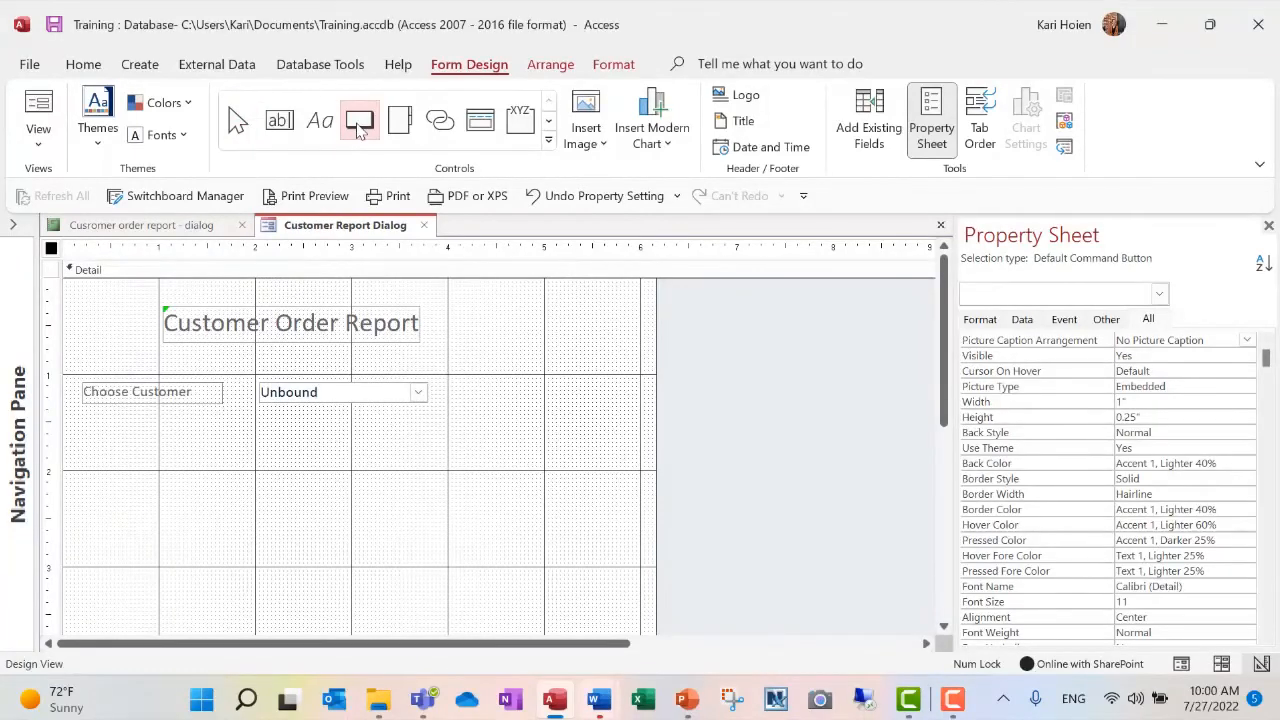
left_click(230, 451)
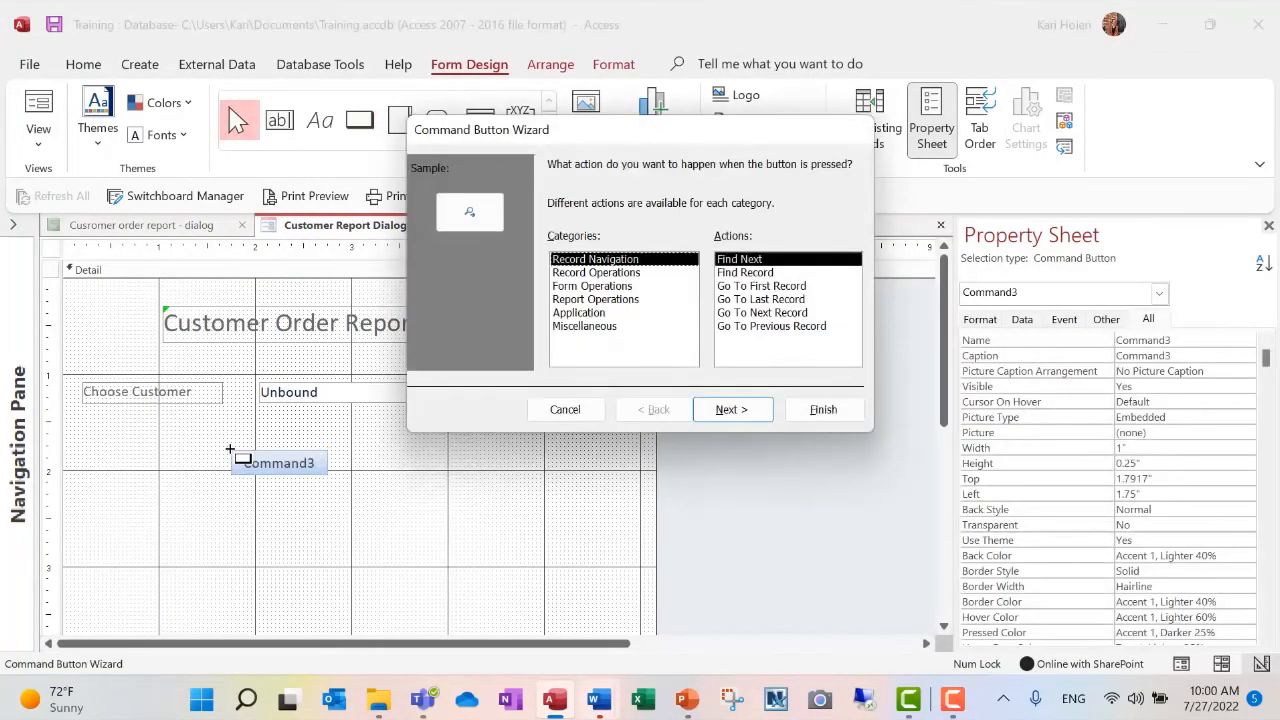
- Assign the Preview Report action from Report Operations to the button for the report "Cusromer order report - dialog"
left_click(633, 302)
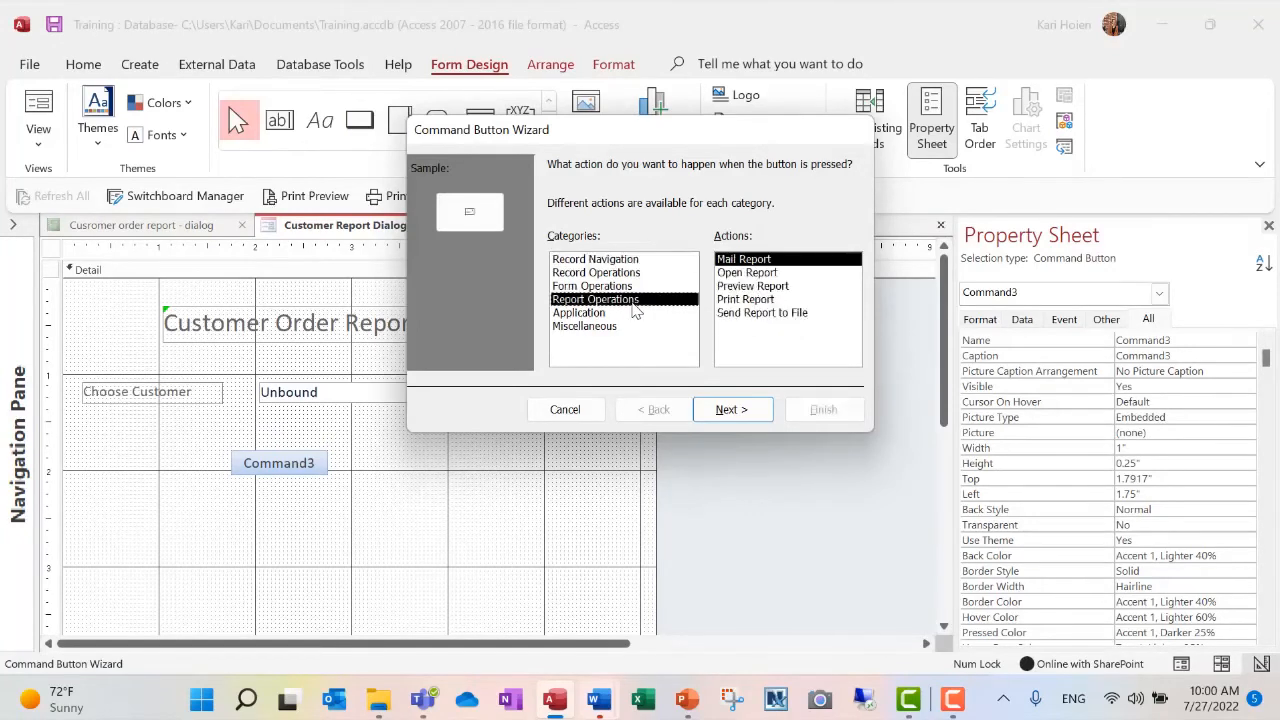
left_click(744, 287)
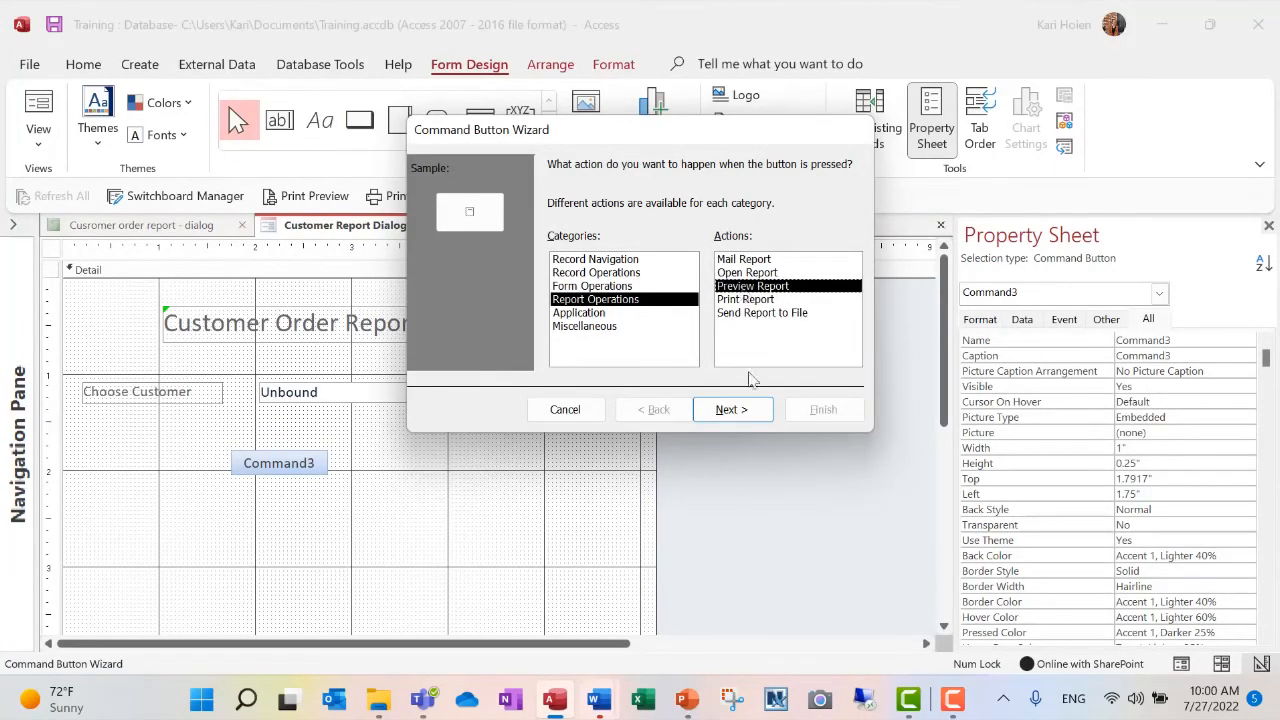
left_click(757, 415)
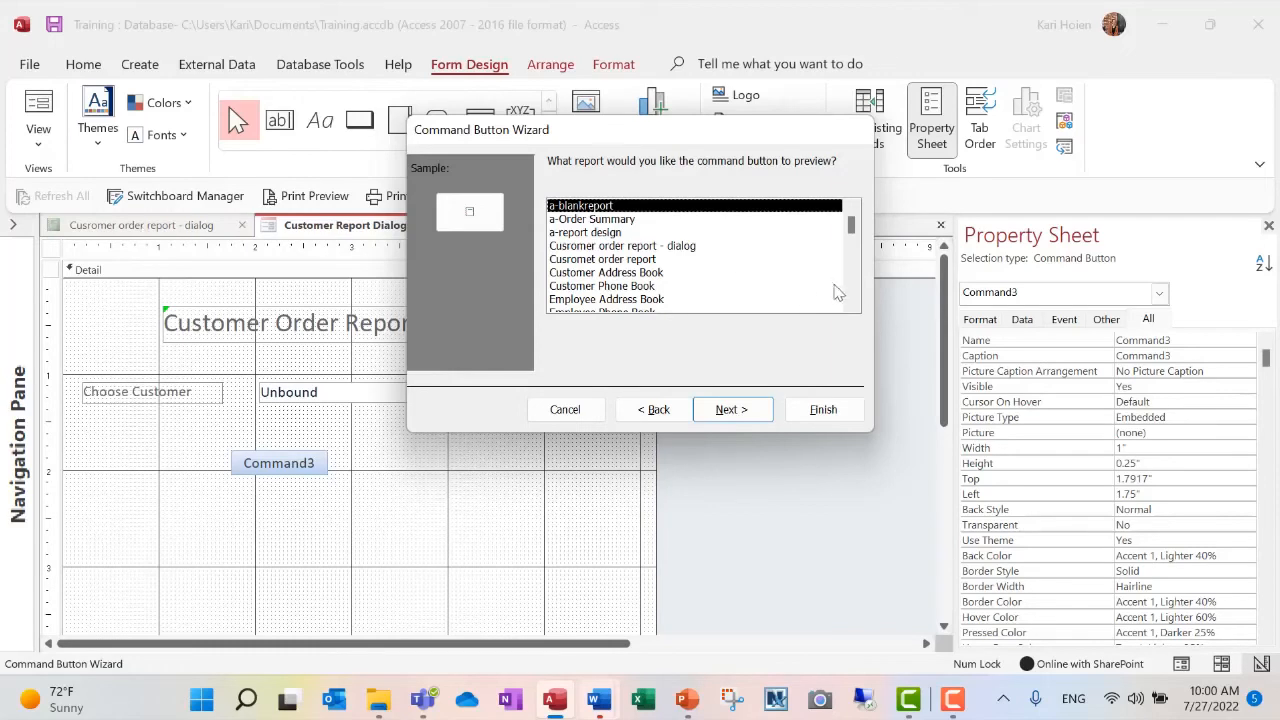
left_click(712, 258)
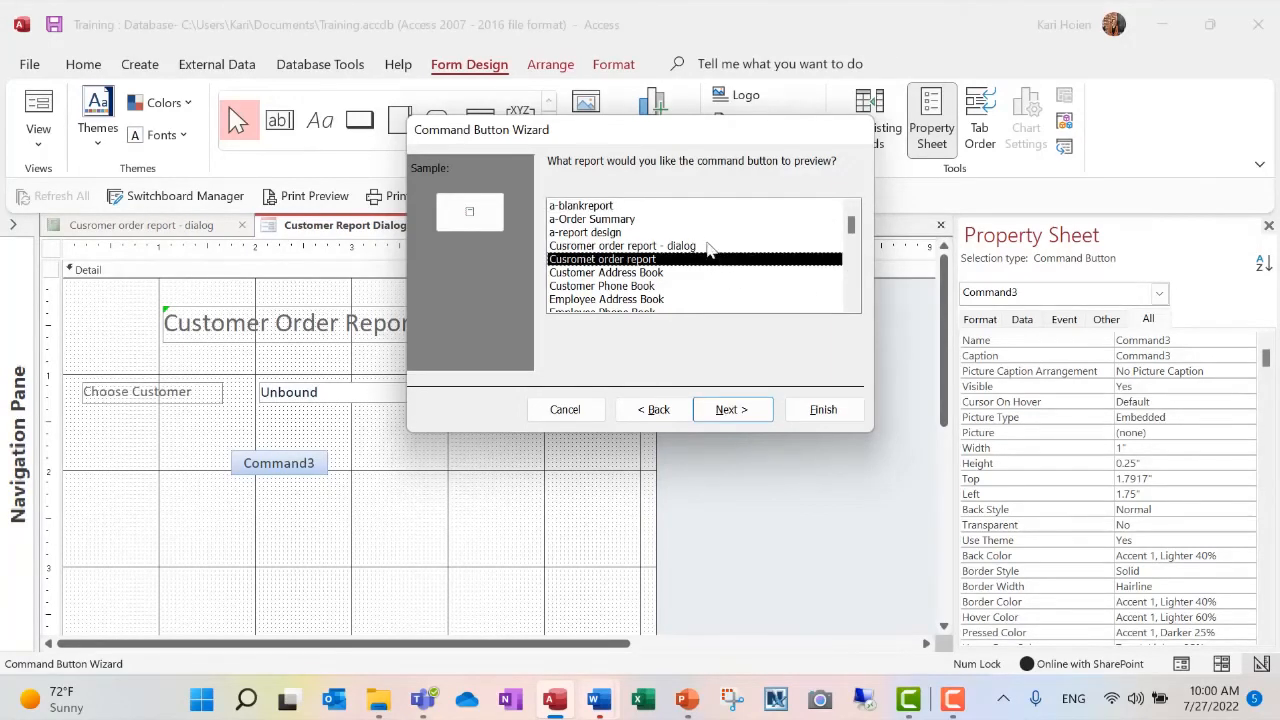
left_click(708, 246)
left_click(727, 409)
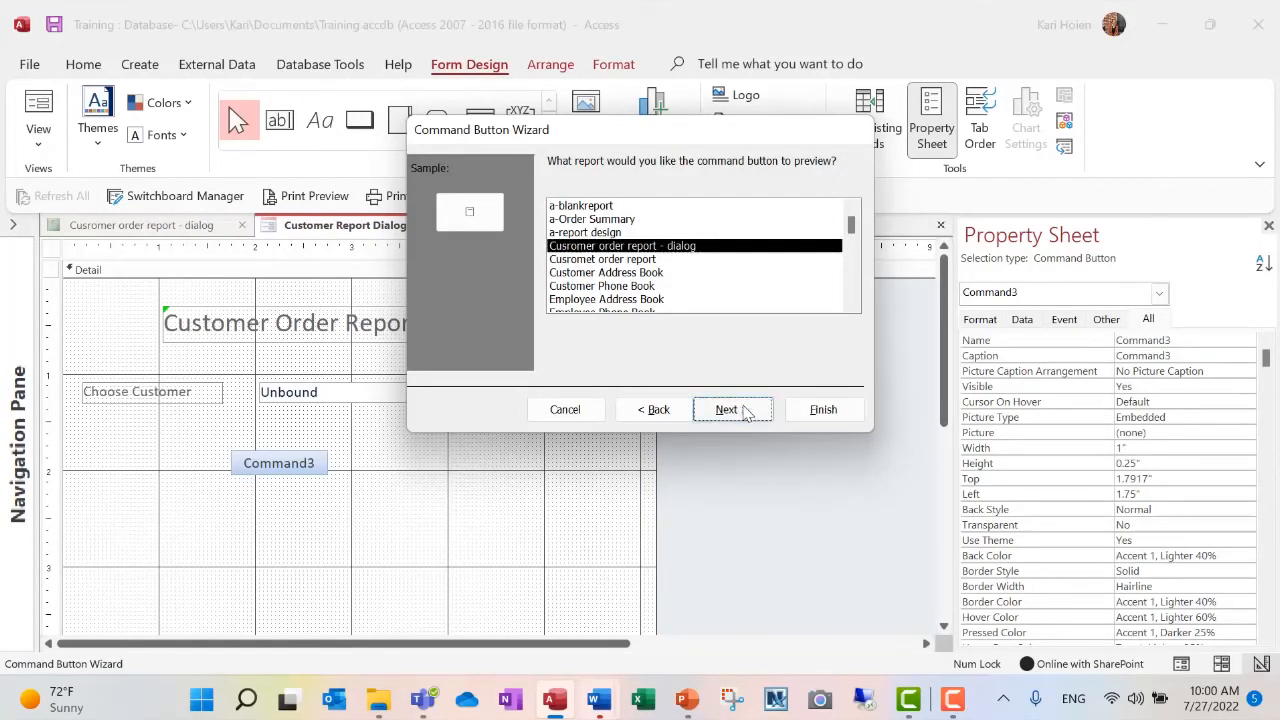
- Label the new command button with the text Preview Report, keep its default name, and finish creating it
left_click(575, 249)
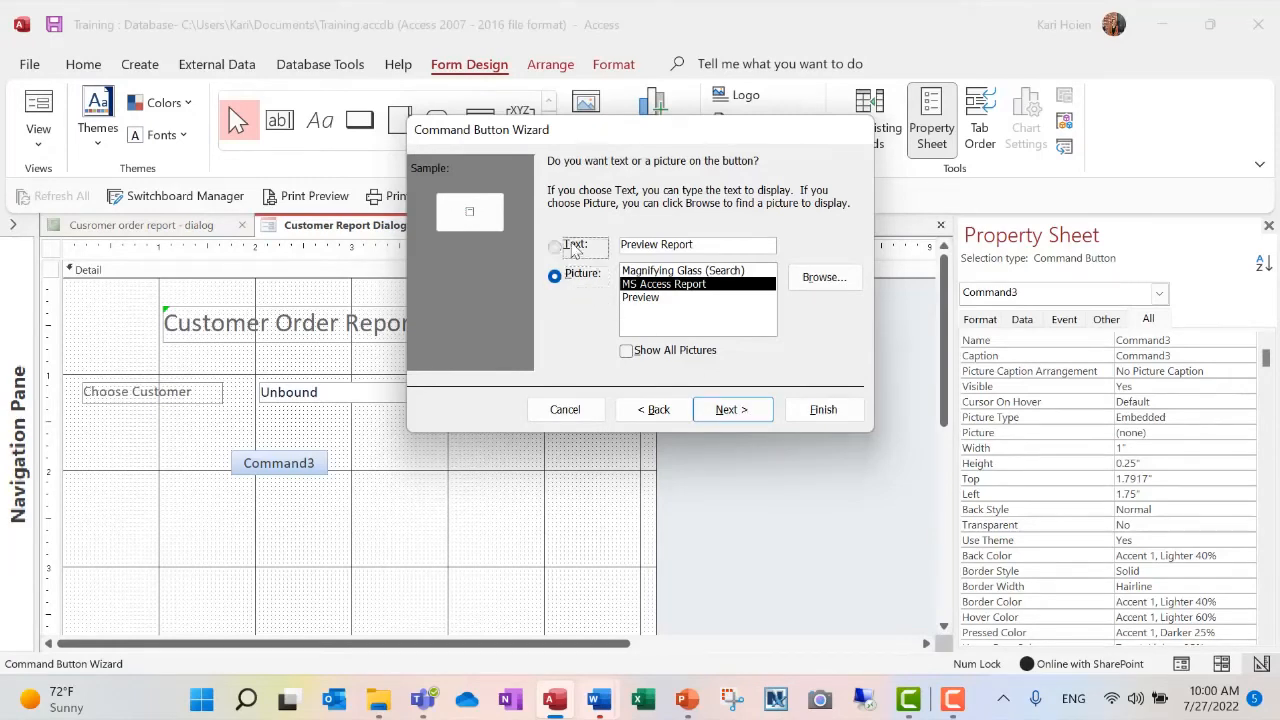
left_click(757, 412)
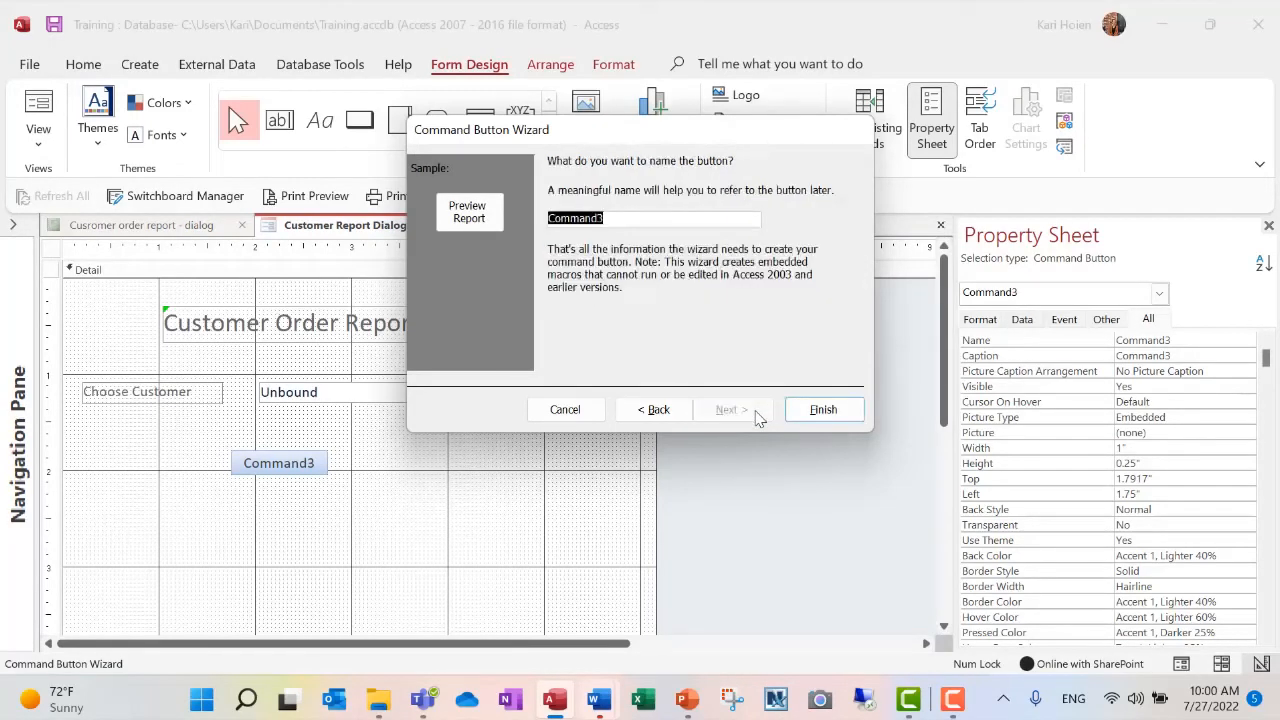
left_click(823, 410)
left_click(280, 470)
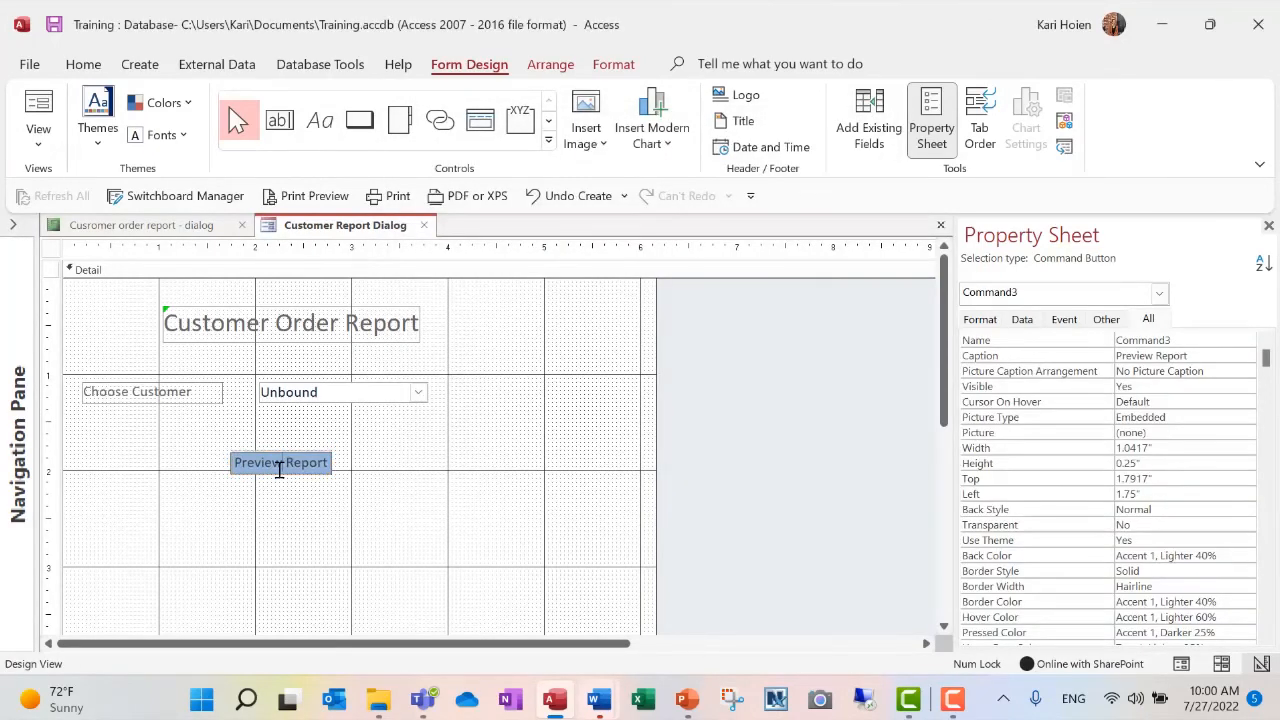
left_click(350, 470)
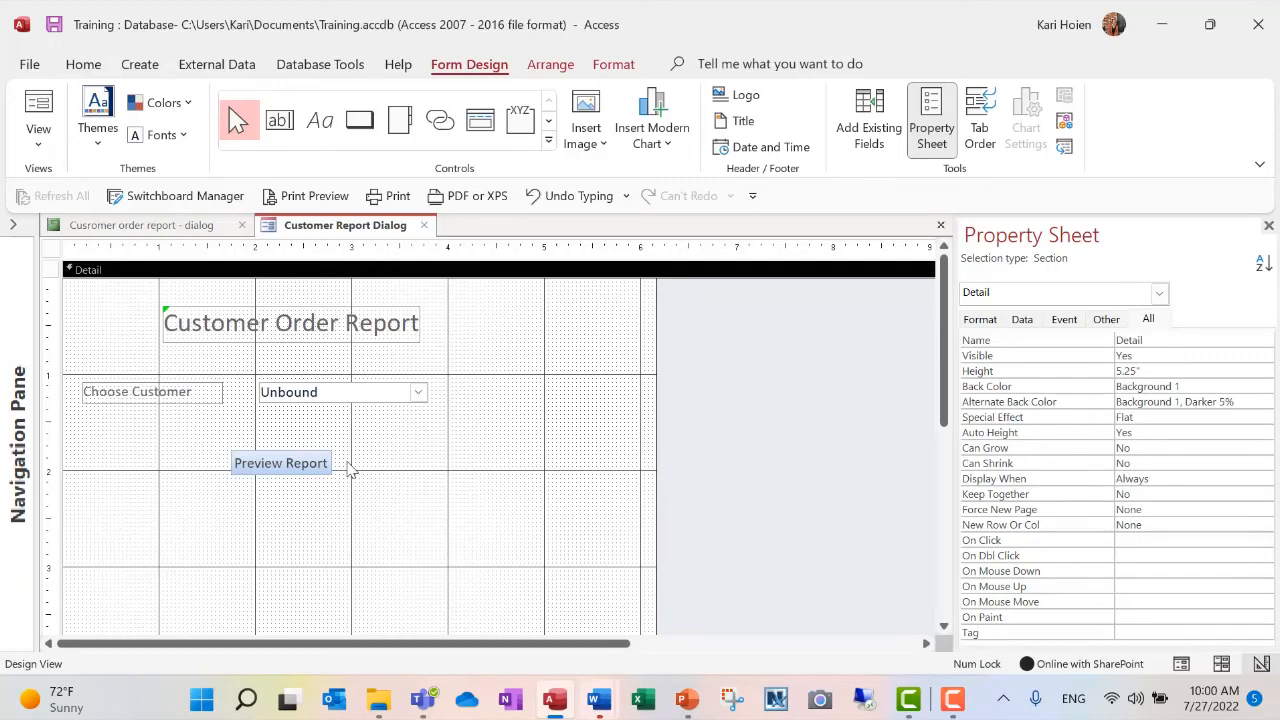
- Show the Customer Report Dialog form in Form View and close the open "Cusromer order report - dialog" report design
left_click(36, 118)
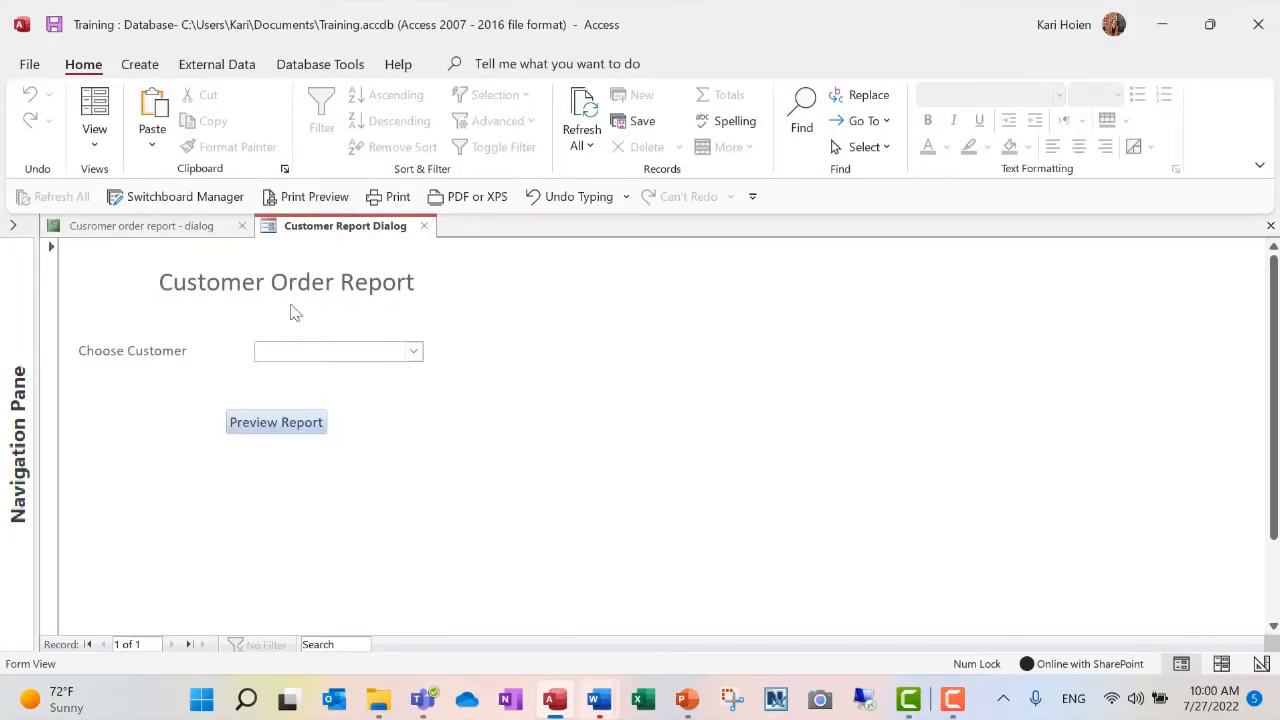
left_click(236, 229)
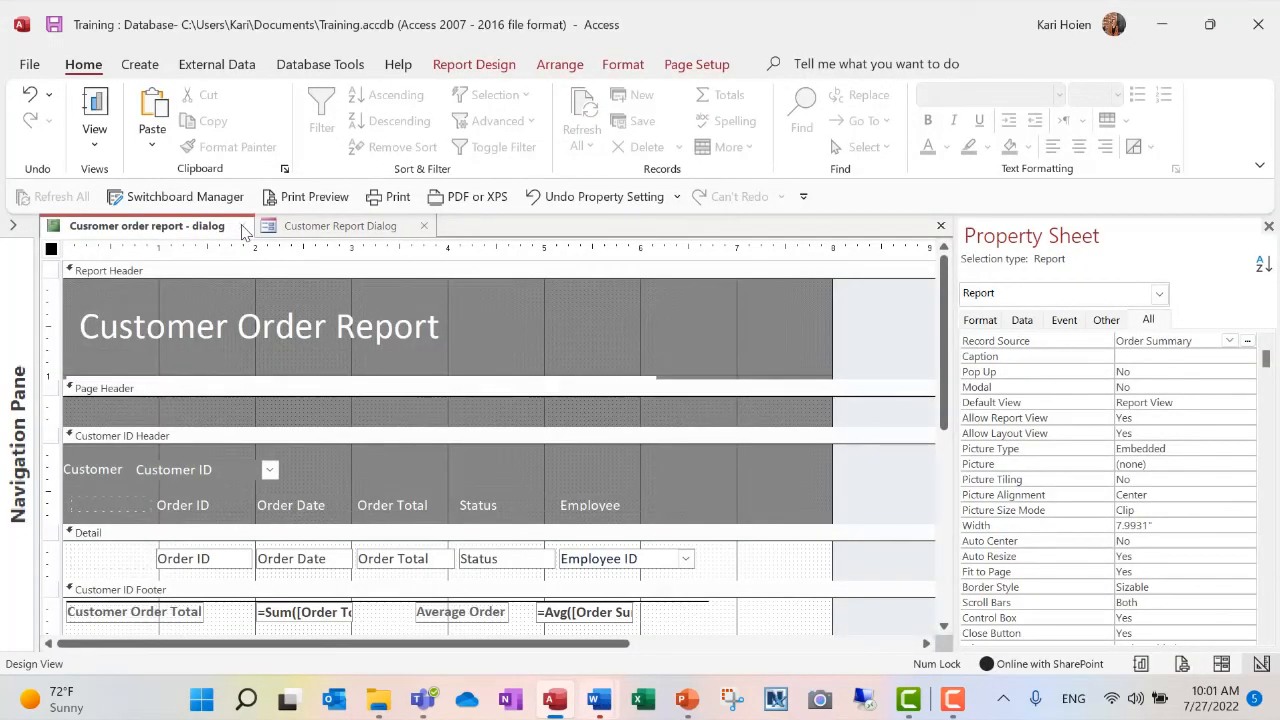
left_click(240, 226)
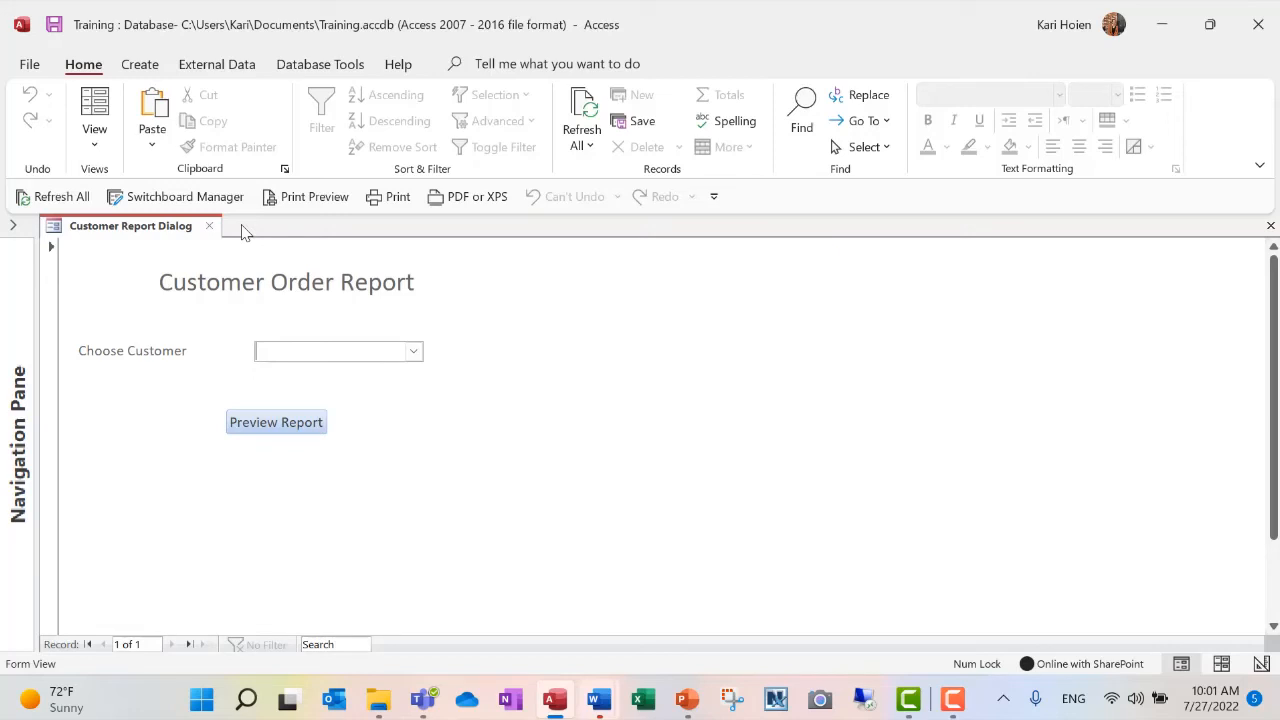
- Preview the report for Company A from the dialog form, examine its orders and totals, and close the preview
left_click(411, 352)
left_click(377, 372)
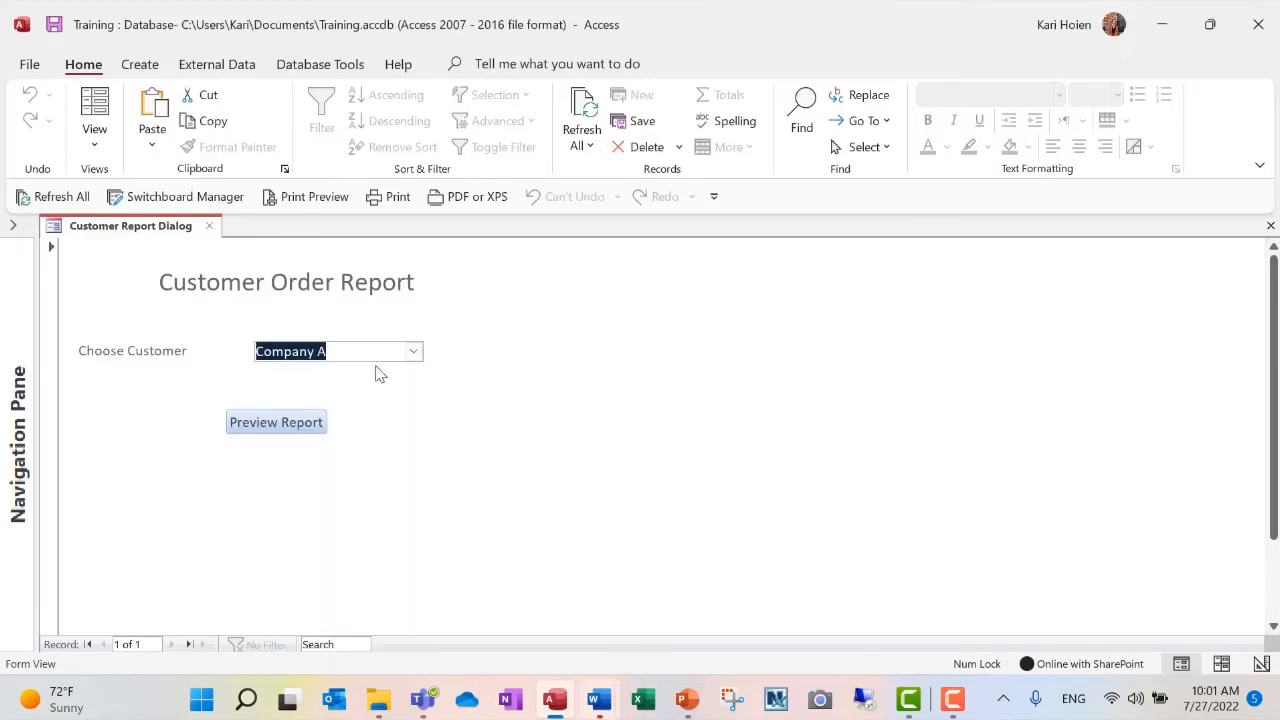
left_click(307, 425)
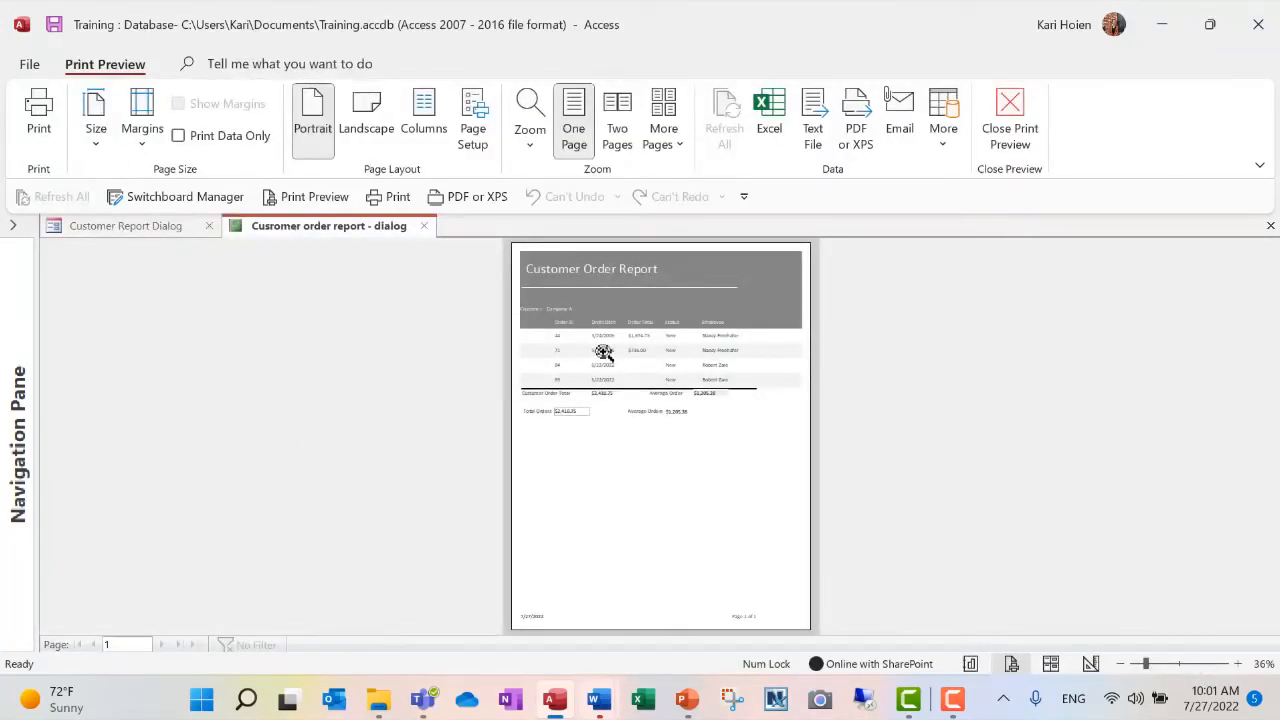
left_click(604, 352)
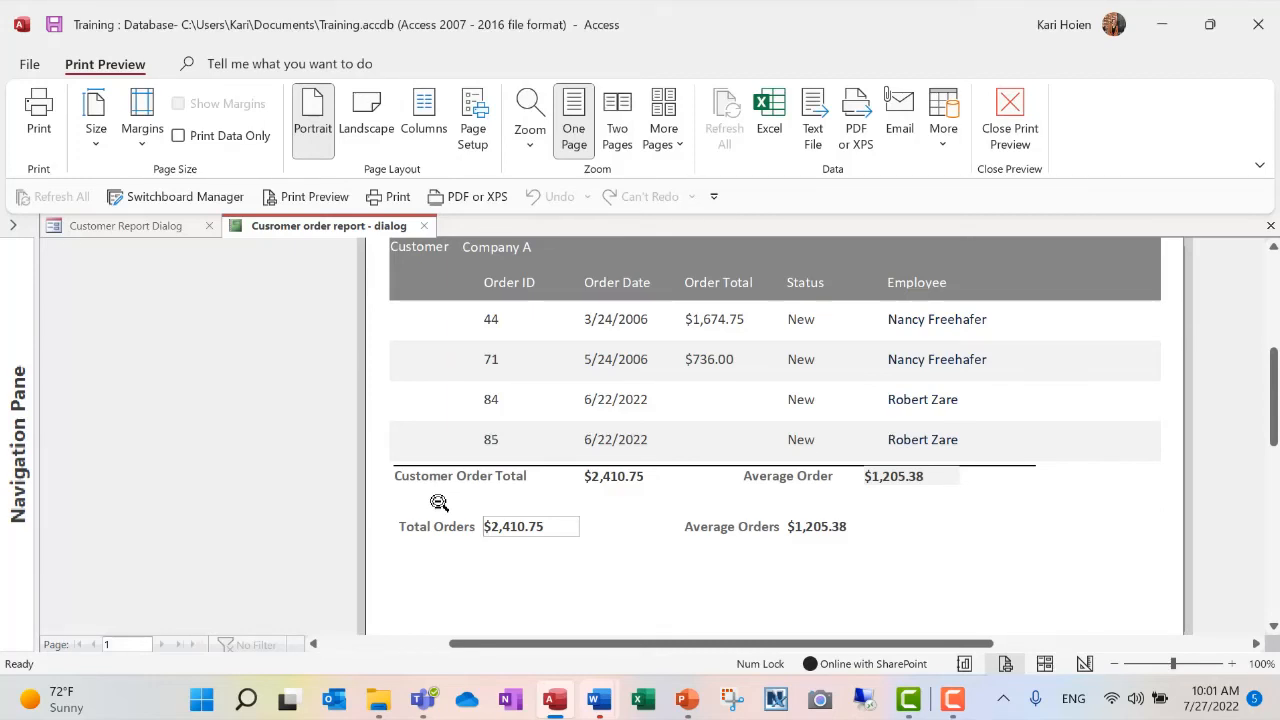
scroll(439, 502, "up", 3)
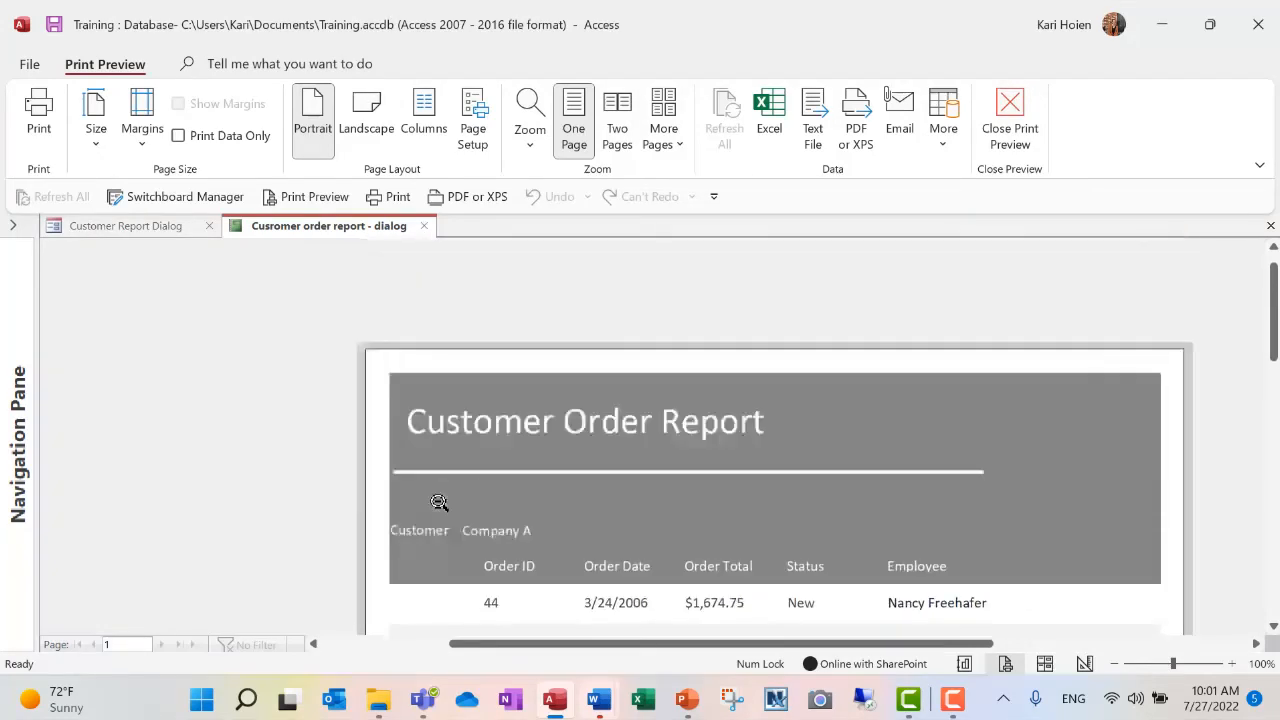
scroll(439, 502, "down", 2)
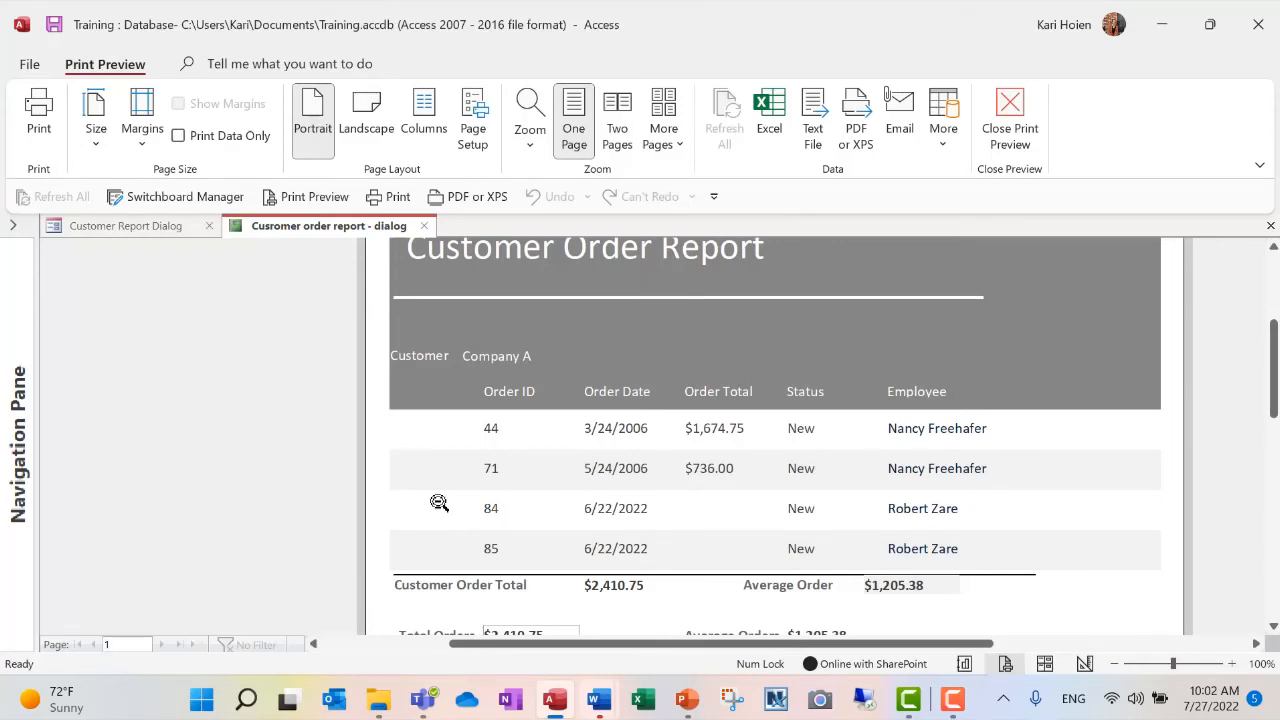
left_click(1010, 110)
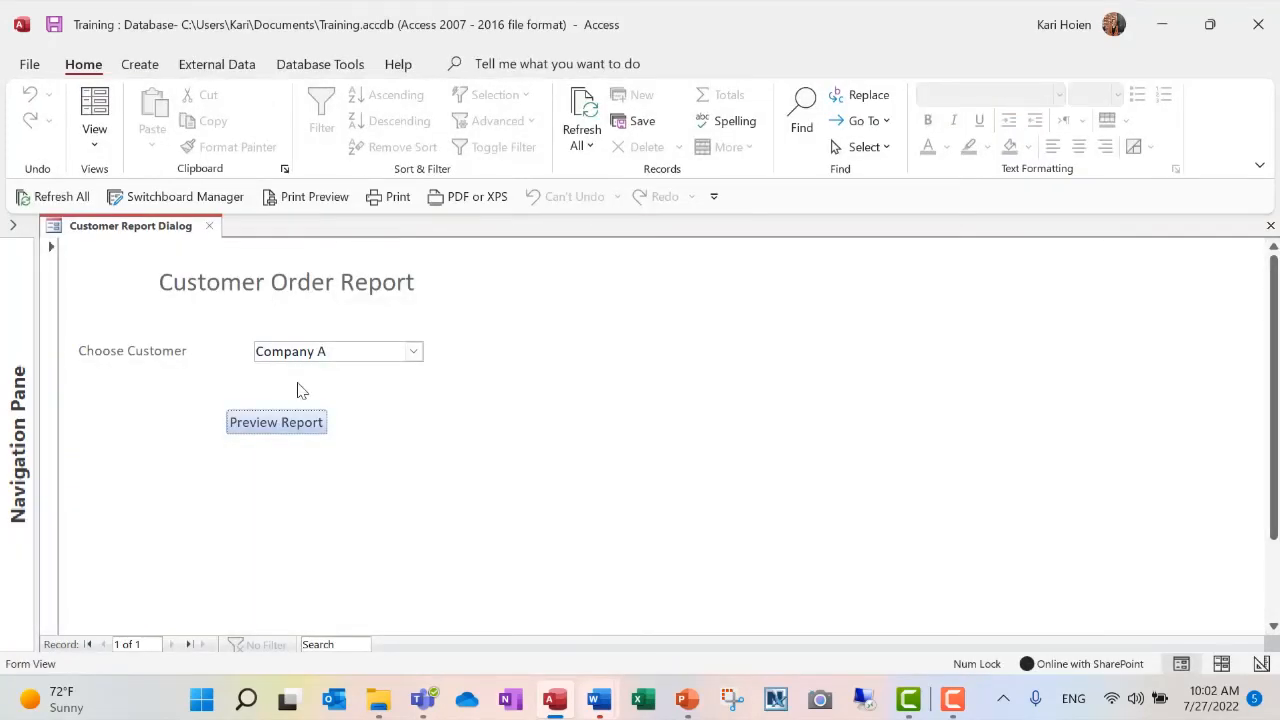
- Choose Company C as the customer, preview its order report at readable size, and close the preview
left_click(413, 351)
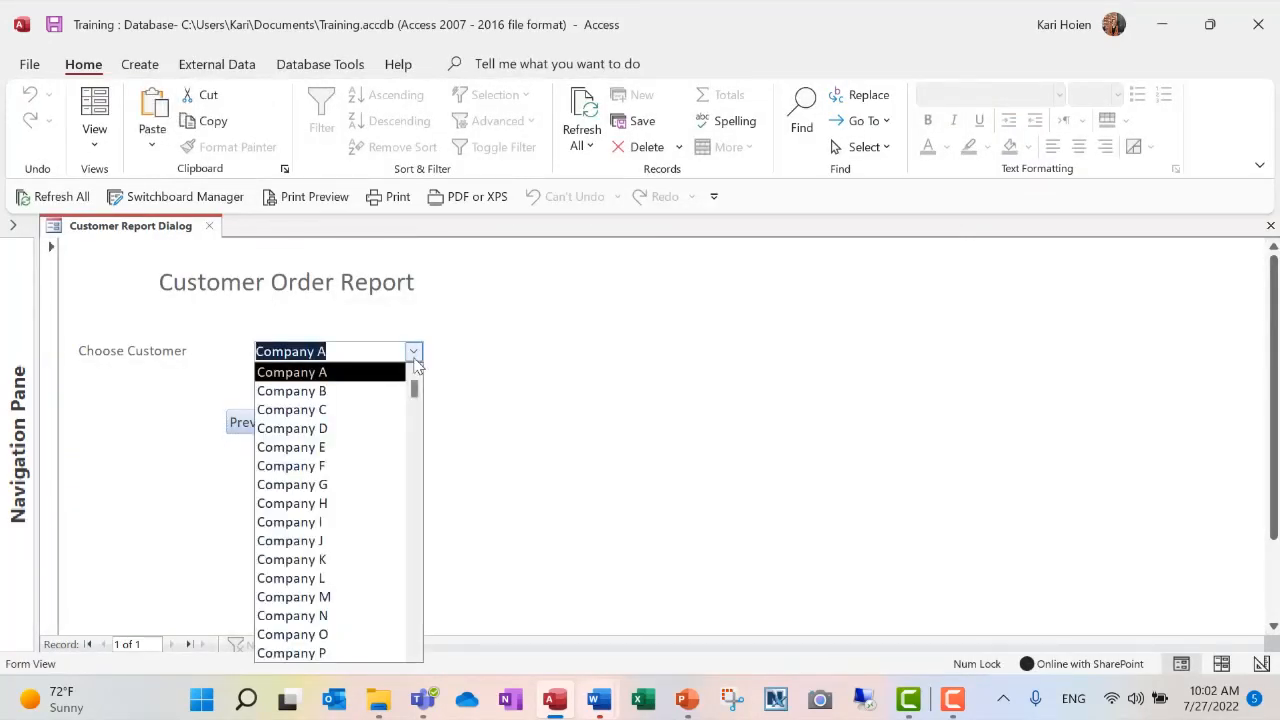
left_click(365, 410)
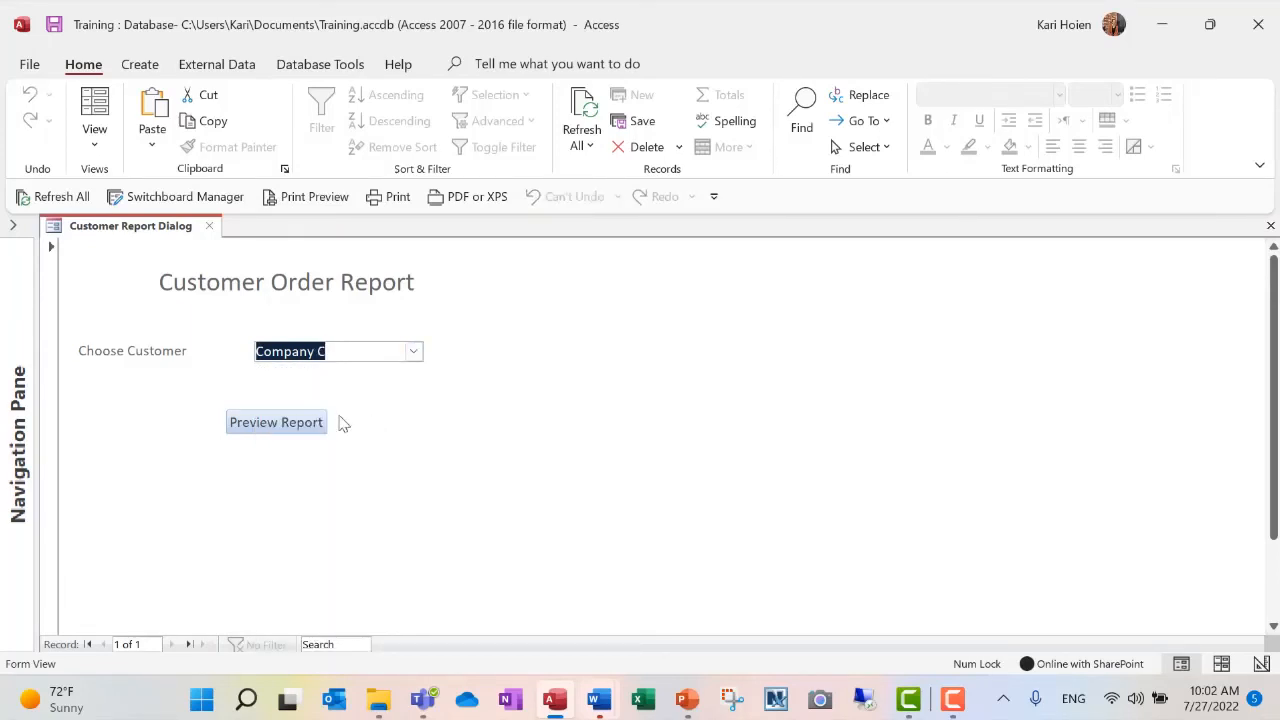
left_click(304, 437)
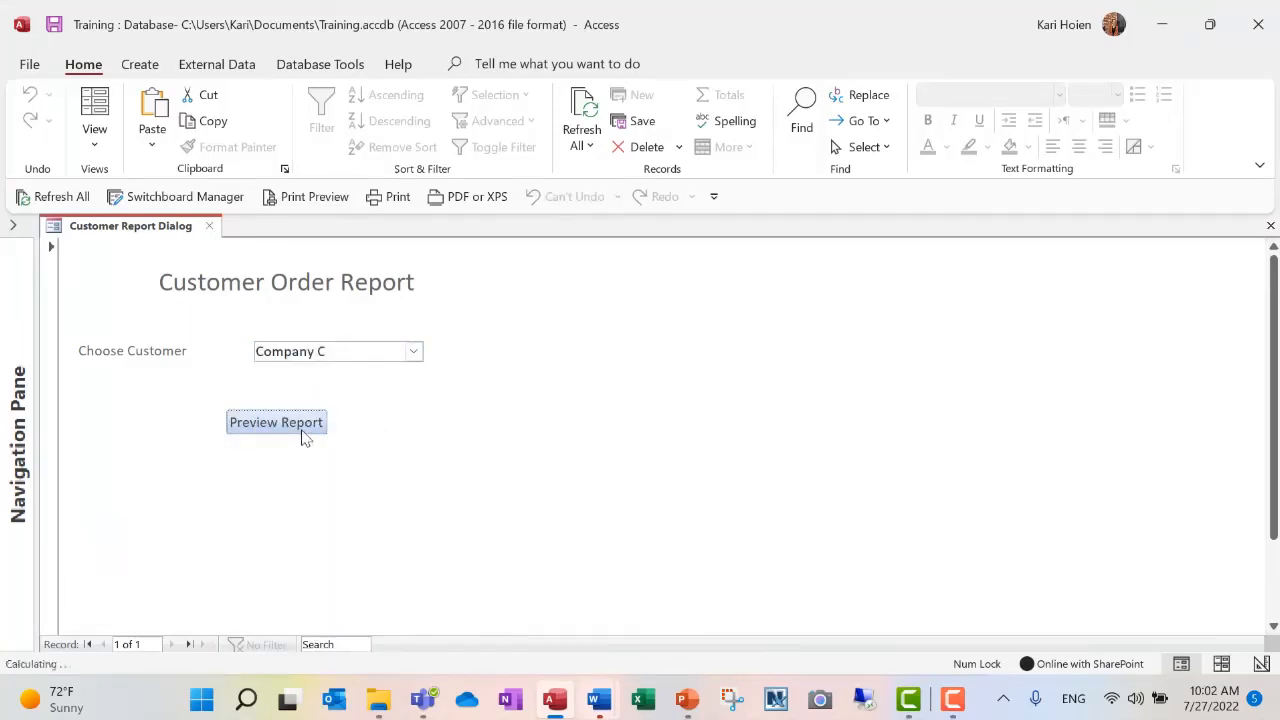
left_click(622, 316)
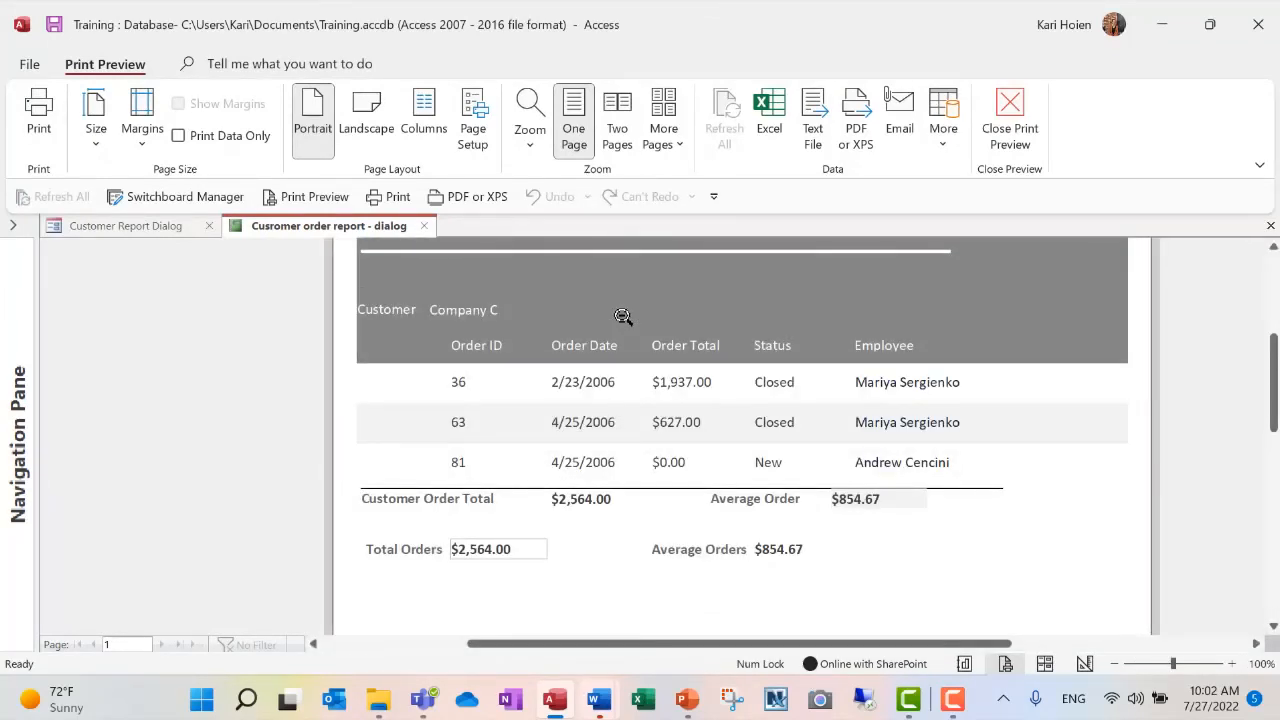
left_click(1010, 118)
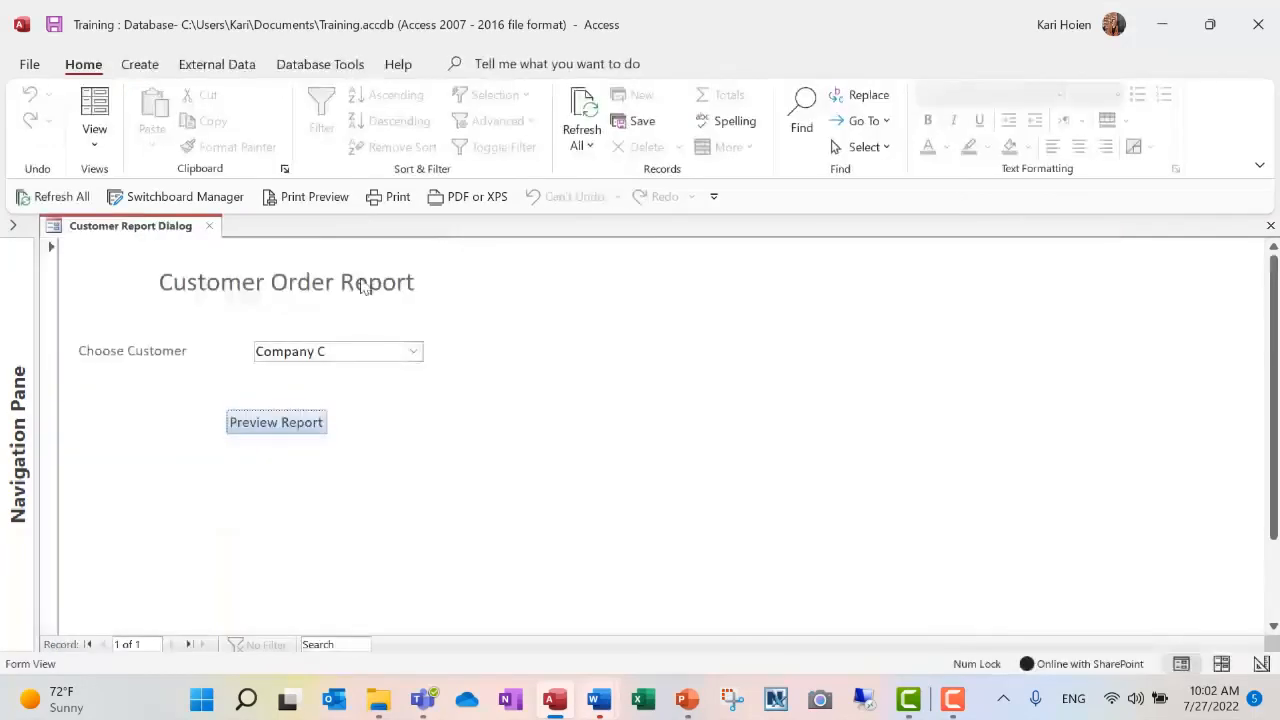
- Choose Company J as the customer, preview its order report, and examine the report from header to totals
left_click(414, 352)
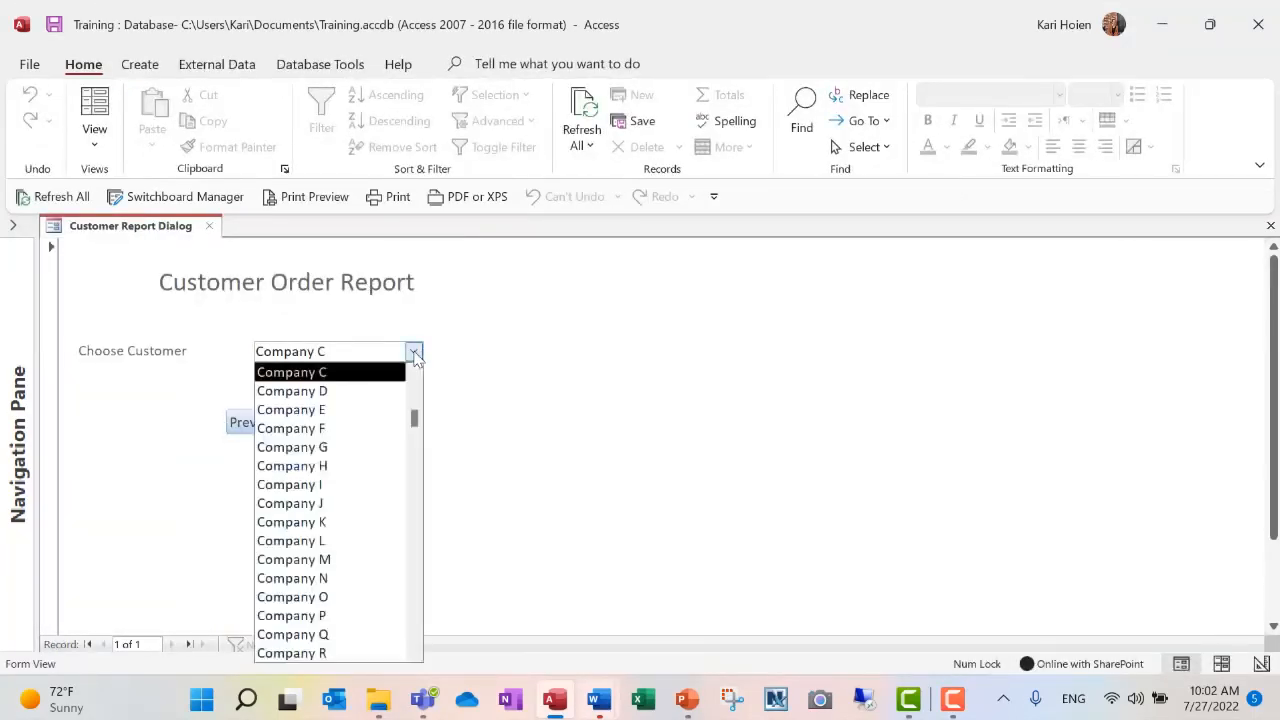
left_click(351, 505)
left_click(303, 433)
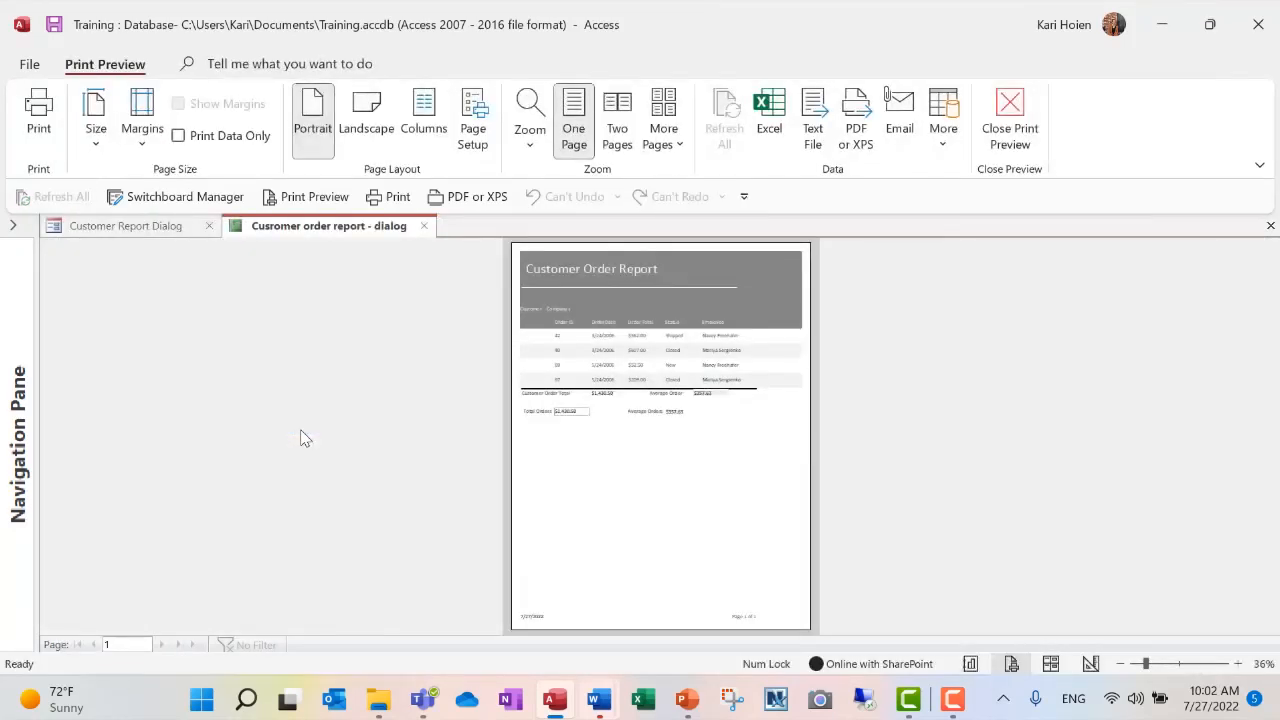
left_click(581, 355)
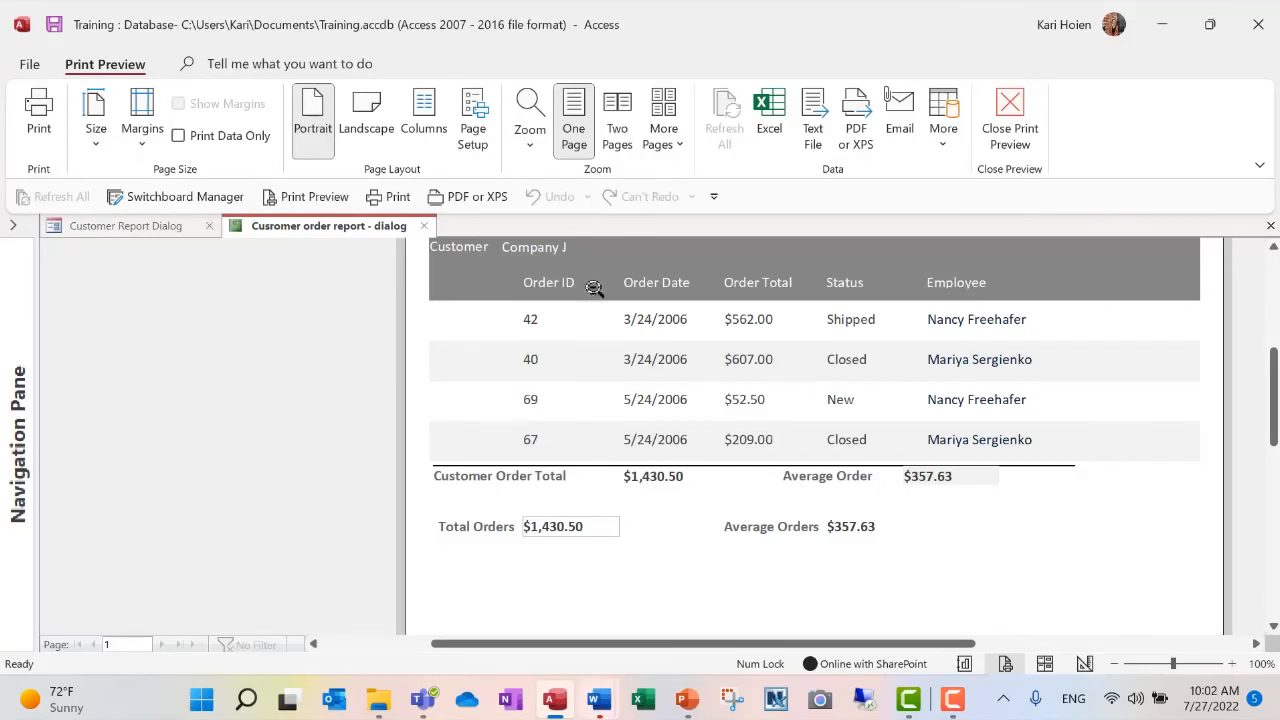
scroll(583, 457, "up", 3)
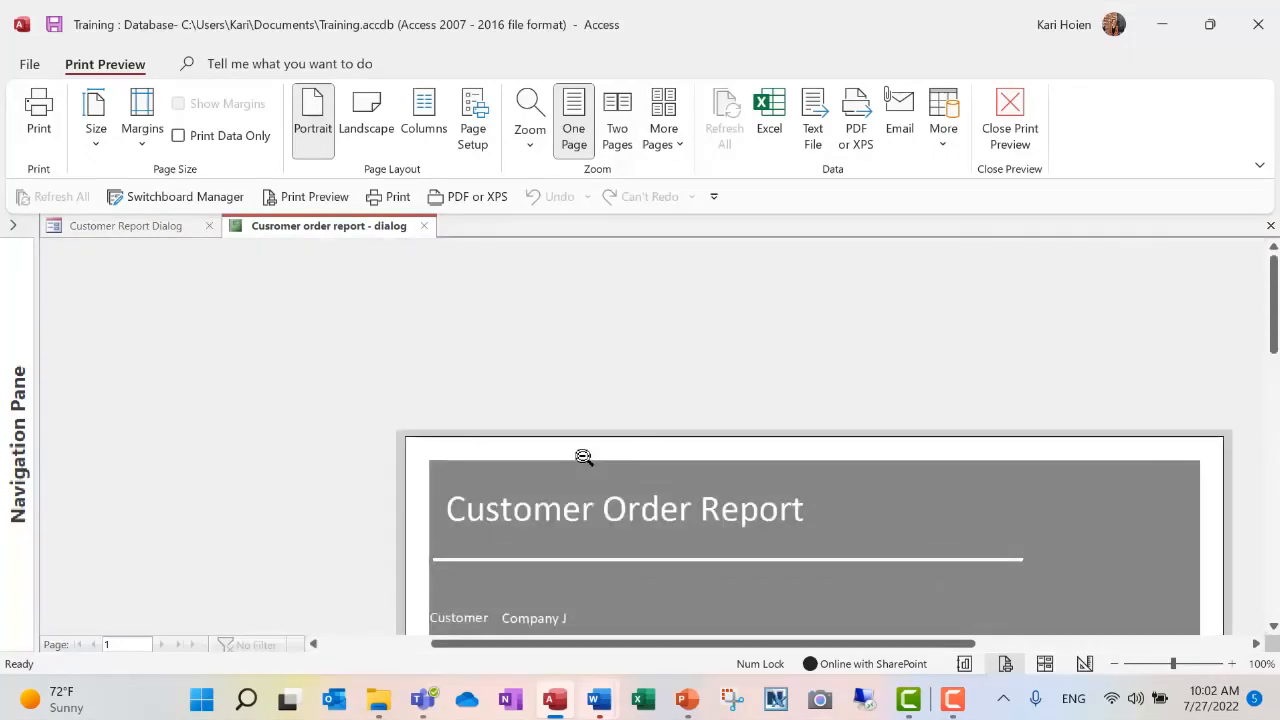
scroll(583, 457, "down", 5)
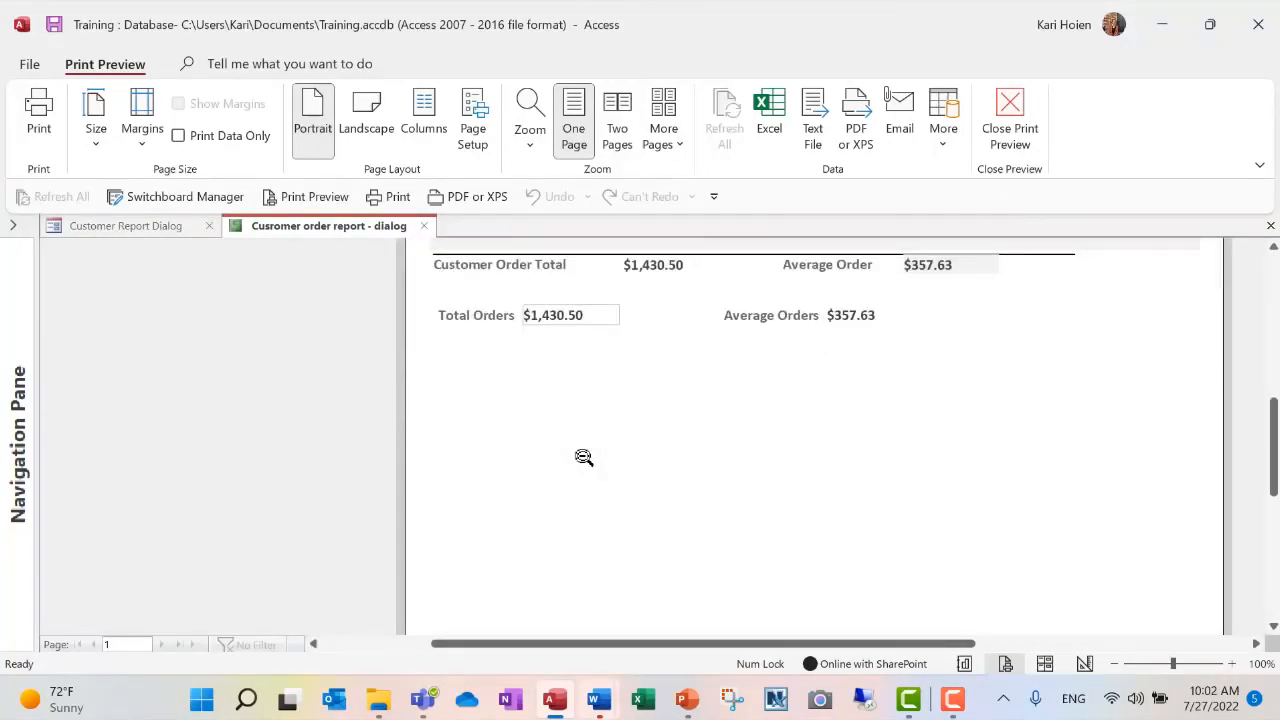